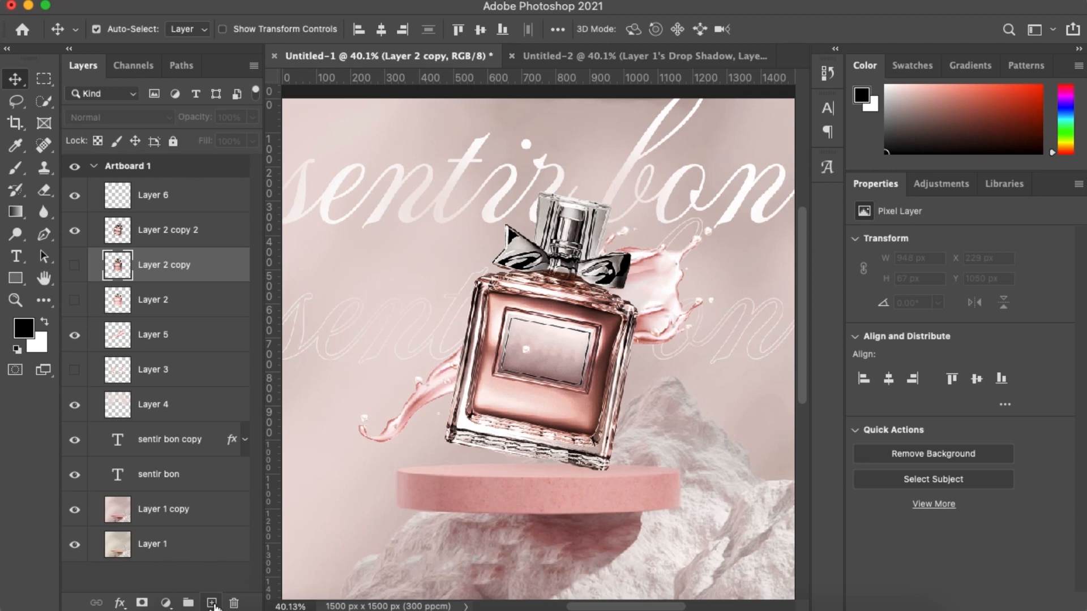
Add a new layer directly below Layer 2 copy 2 and open the Brush tool's tip settings
{"action": "left_click", "coordinate": [212, 603]}
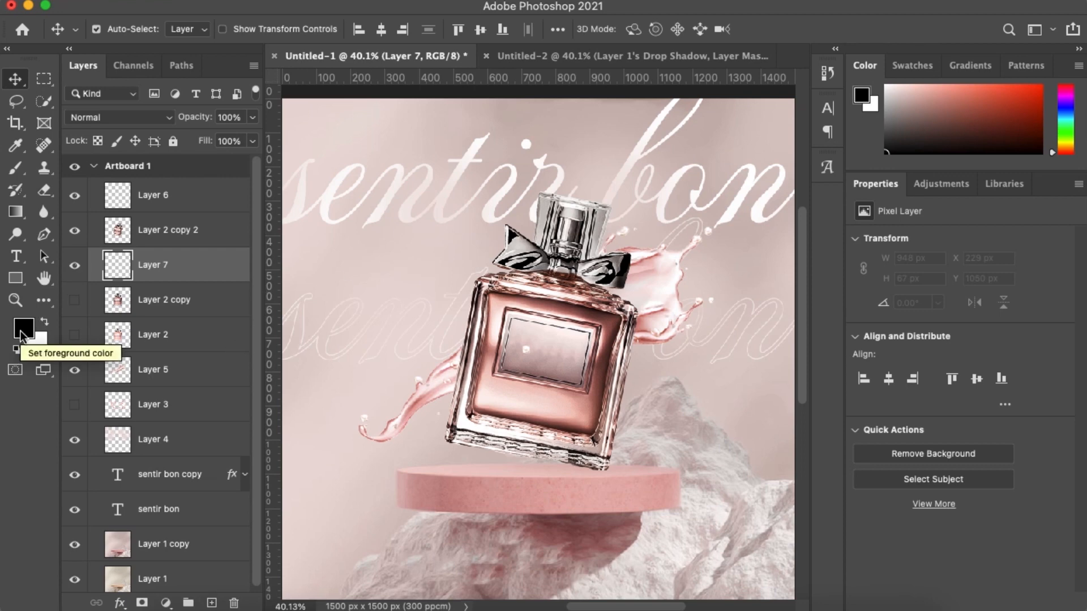
{"action": "left_click", "coordinate": [14, 168]}
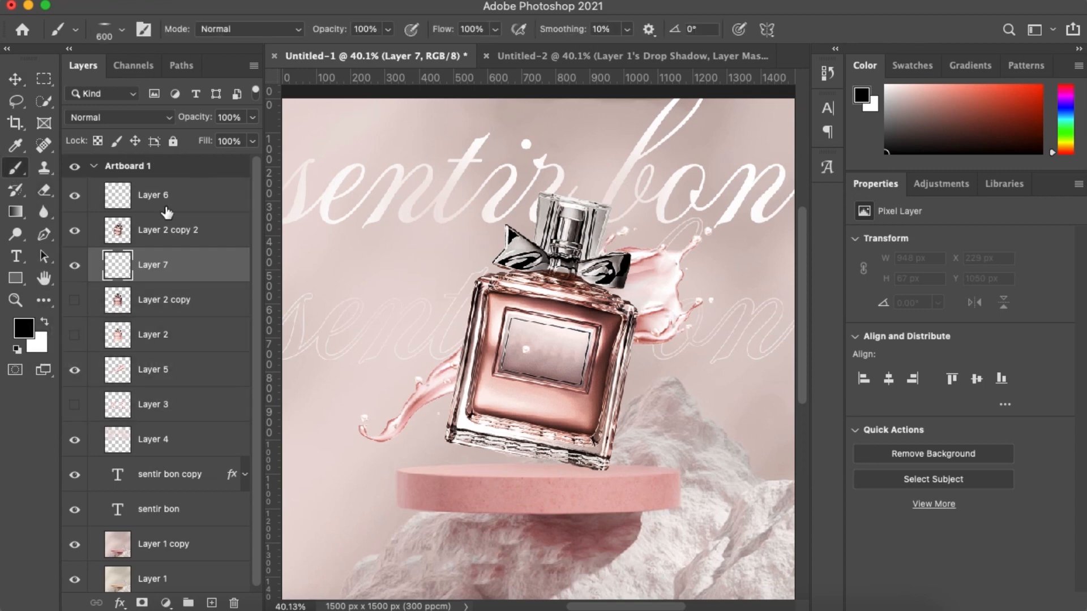
{"action": "left_click", "coordinate": [107, 31]}
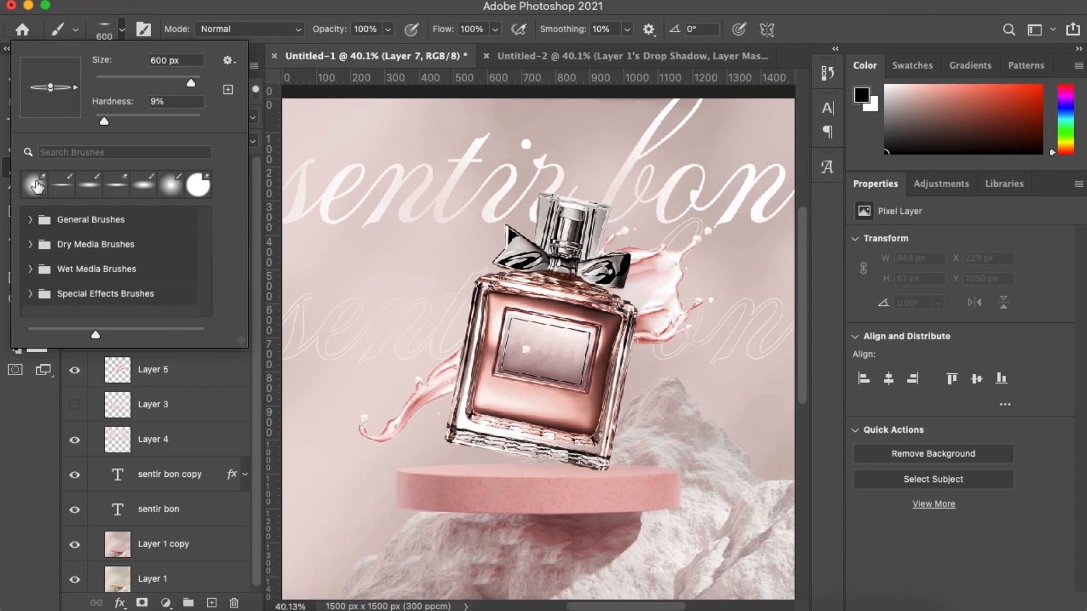
Switch to the Eraser and flatten its 500 px round tip into a very thin horizontal ellipse
{"action": "key", "text": "e"}
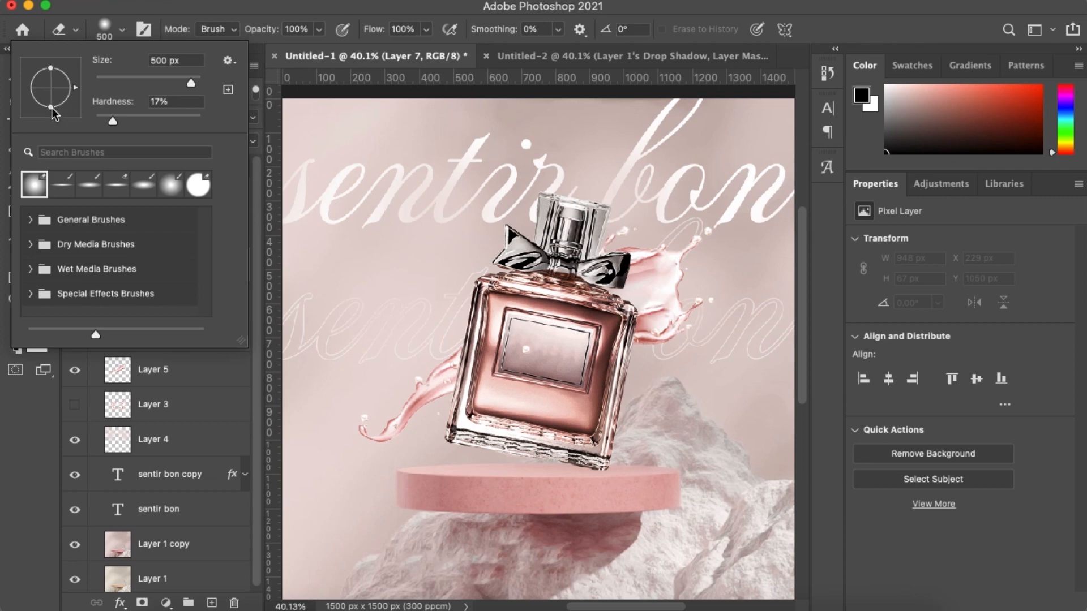
{"action": "left_click_drag", "start_coordinate": [51, 109], "coordinate": [50, 92]}
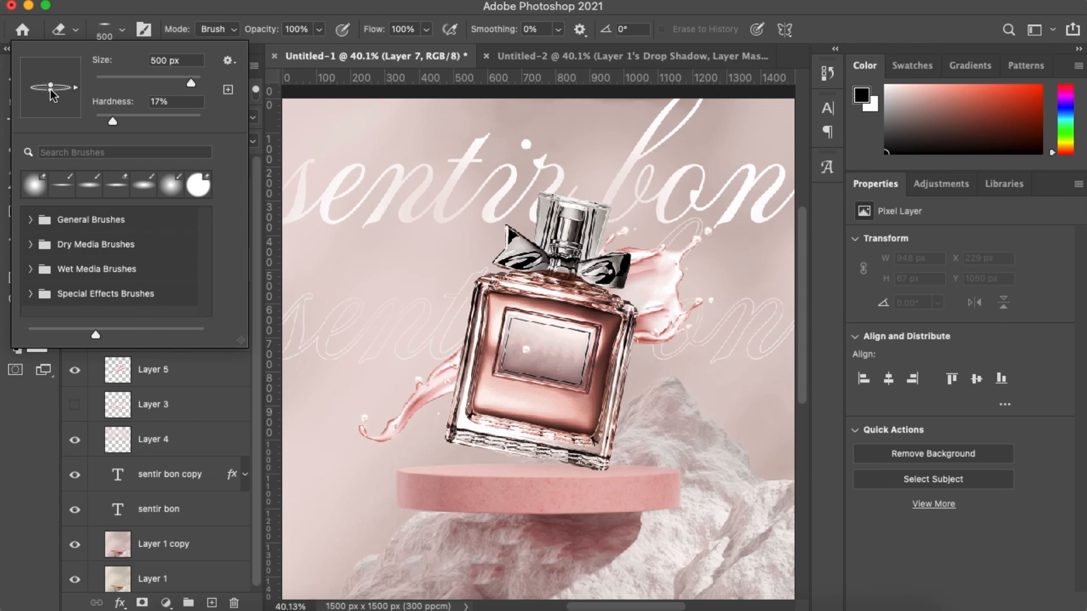
{"action": "left_click_drag", "start_coordinate": [50, 90], "coordinate": [50, 88]}
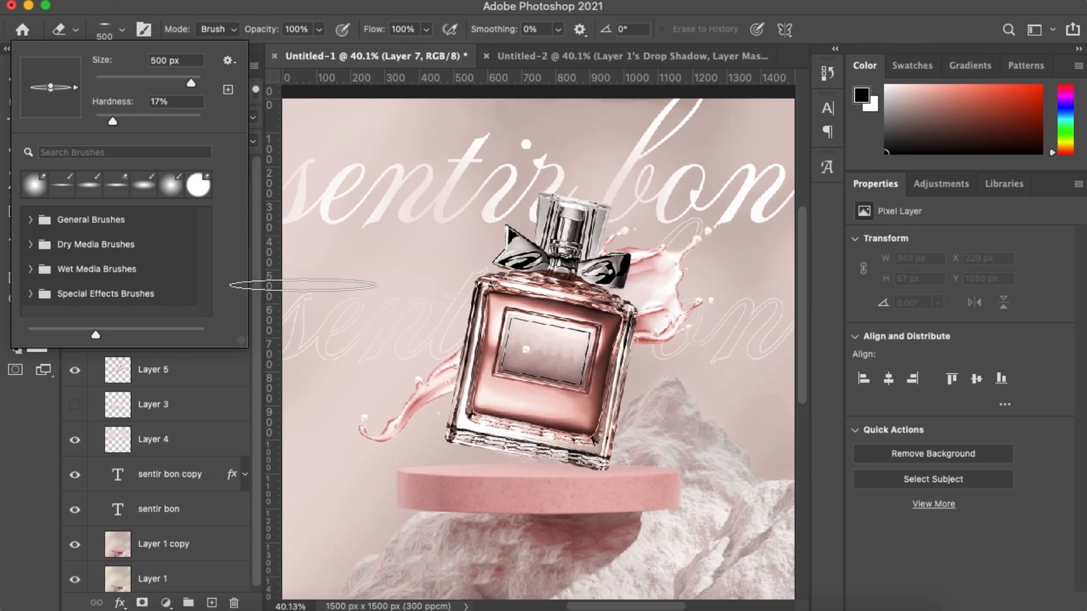
{"action": "left_click_drag", "start_coordinate": [51, 89], "coordinate": [51, 91]}
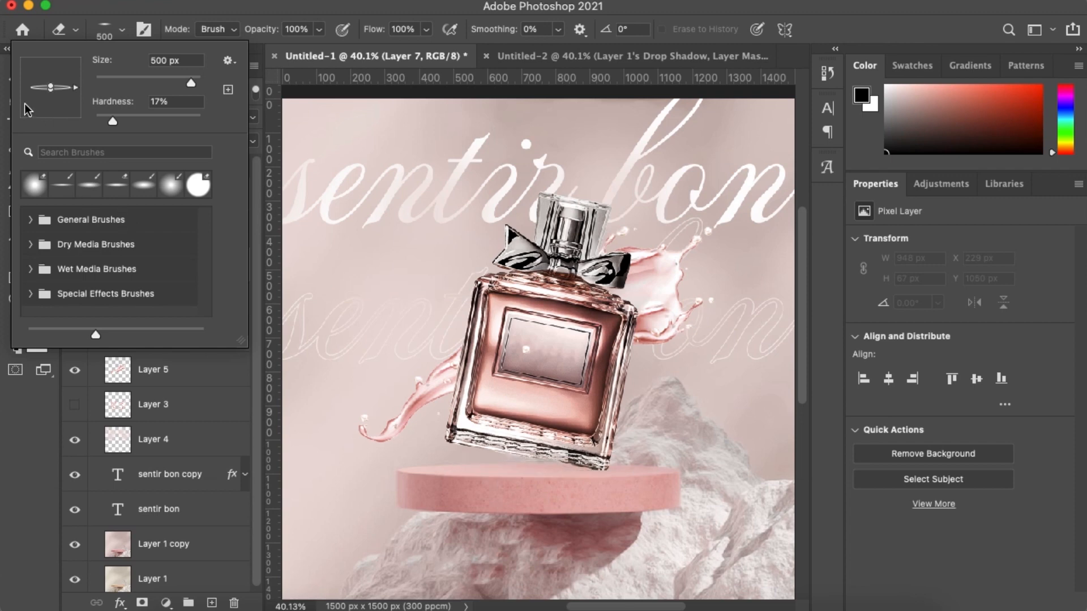
{"action": "left_click_drag", "start_coordinate": [51, 94], "coordinate": [52, 88]}
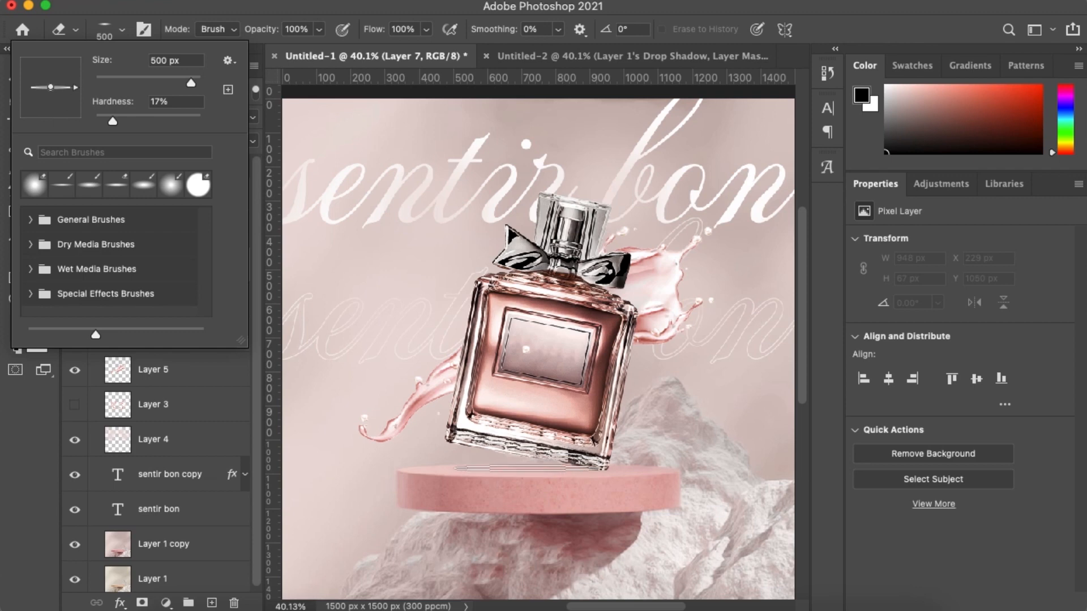
{"action": "left_click", "coordinate": [823, 478]}
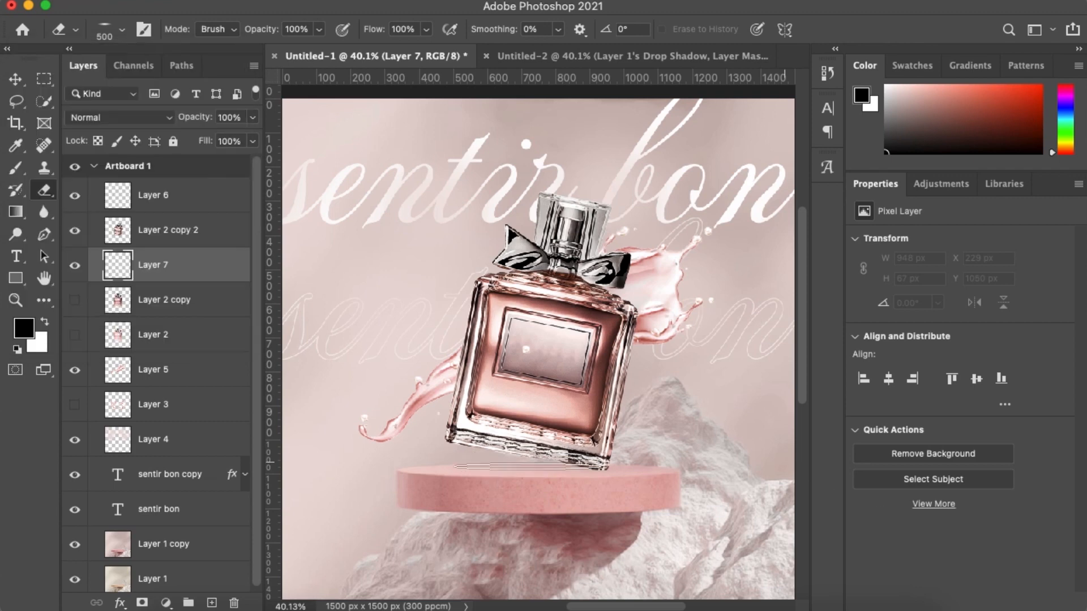
Set the flattened Eraser tip's hardness to 11% and its size to 600 px
{"action": "left_click", "coordinate": [124, 35]}
{"action": "left_click", "coordinate": [123, 35]}
{"action": "left_click", "coordinate": [123, 35]}
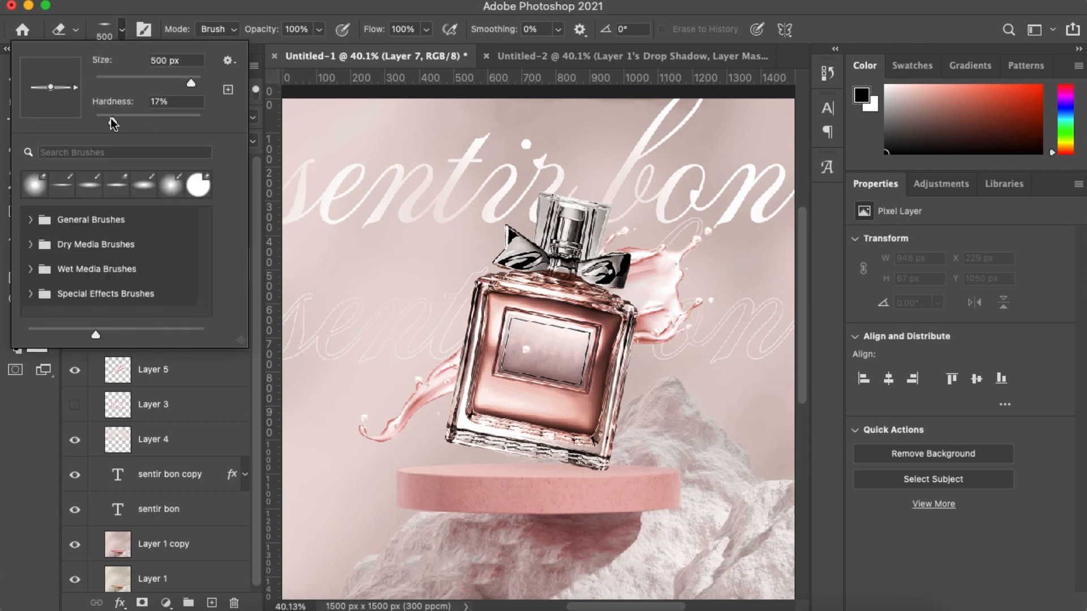
{"action": "left_click_drag", "start_coordinate": [113, 123], "coordinate": [106, 122]}
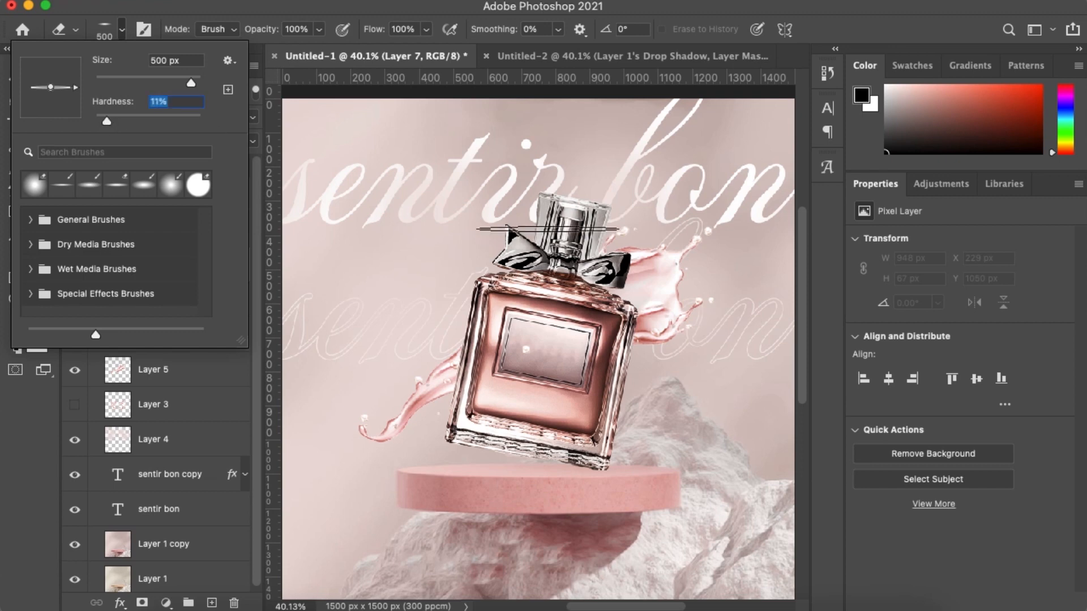
{"action": "left_click", "coordinate": [826, 395]}
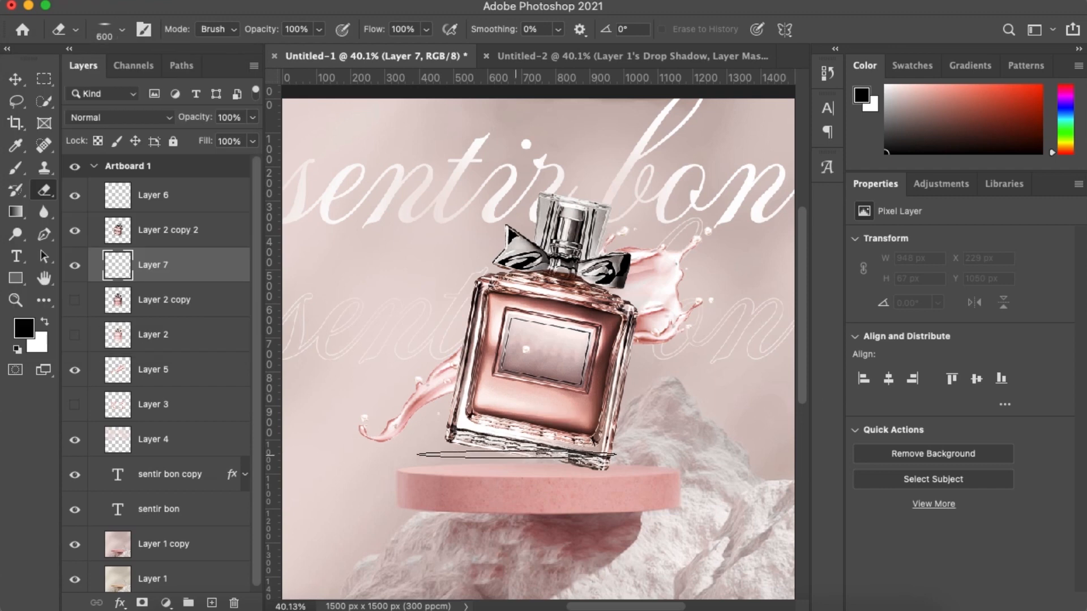
{"action": "key", "text": "bracketright"}
{"action": "key", "text": "bracketleft"}
{"action": "key", "text": "bracketright"}
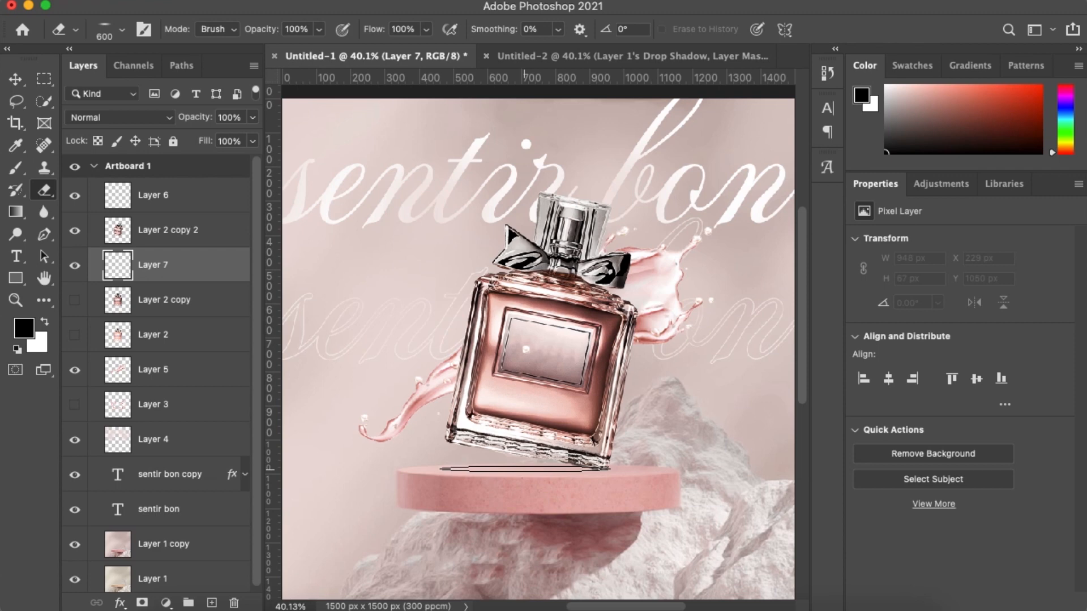
Paint a single flat black brush mark about 950 px wide and 67 px high on Layer 7, under the bottle's base on the podium
{"action": "key", "text": "b"}
{"action": "left_click", "coordinate": [524, 469]}
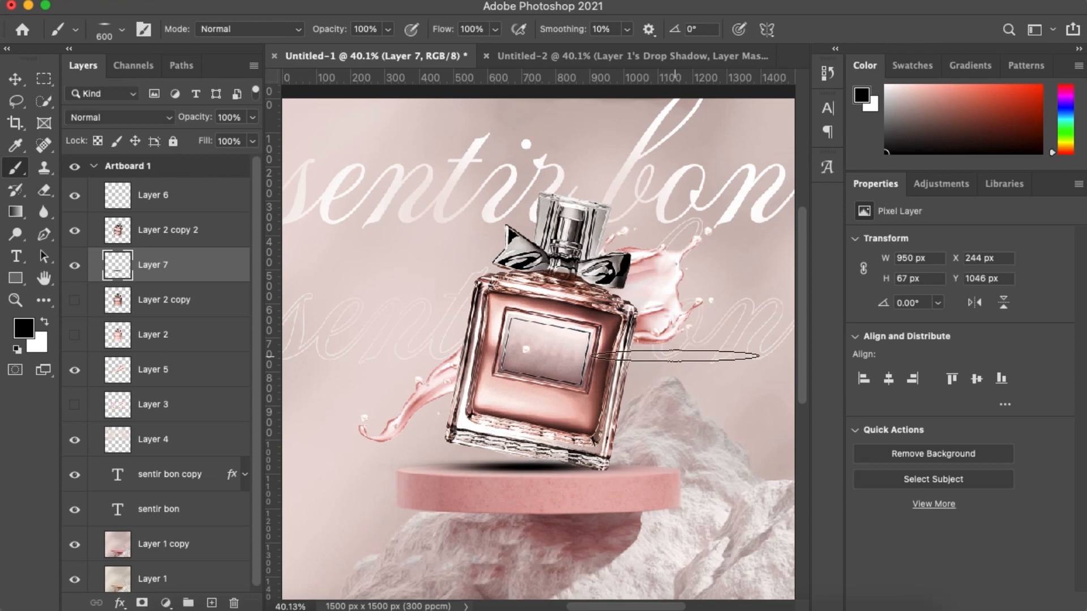
{"action": "key", "text": "v"}
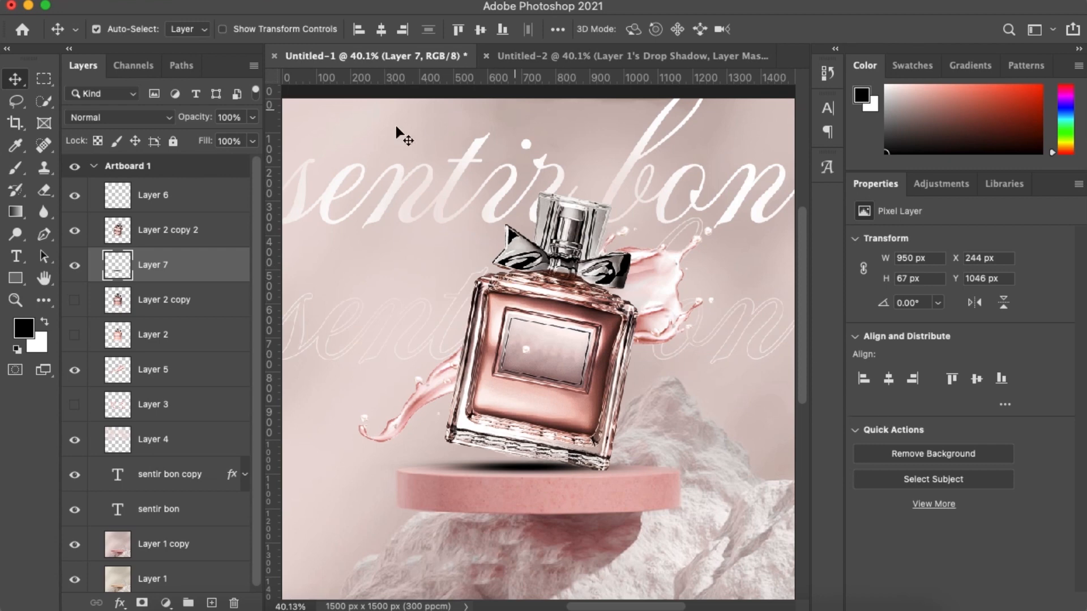
Set the opacity of the shadow on Layer 7 to 64%
{"action": "left_click", "coordinate": [253, 117]}
{"action": "left_click", "coordinate": [225, 139]}
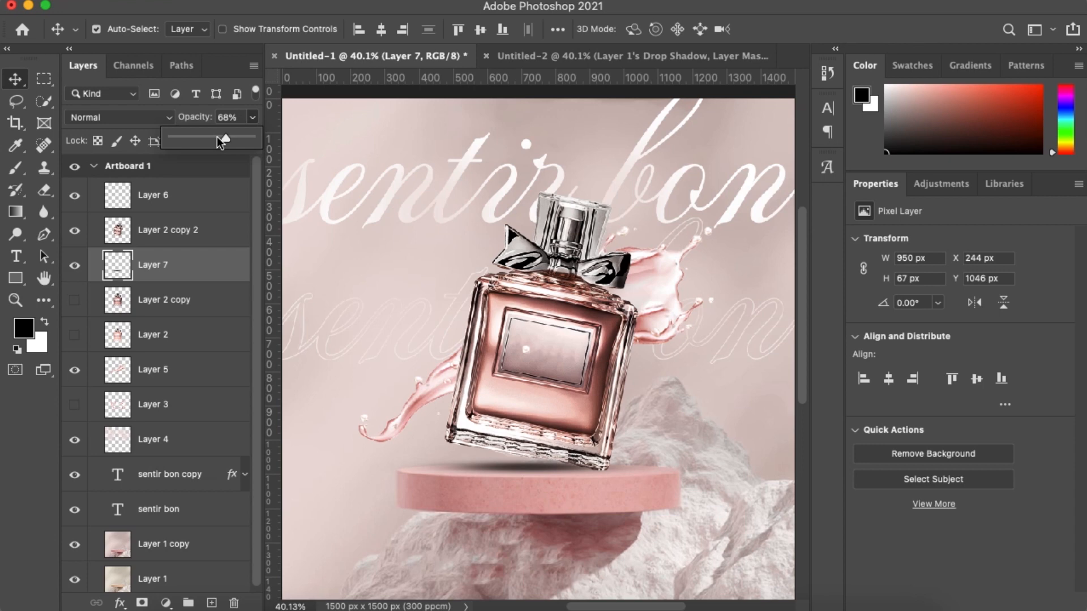
{"action": "left_click", "coordinate": [218, 139]}
{"action": "left_click", "coordinate": [223, 139]}
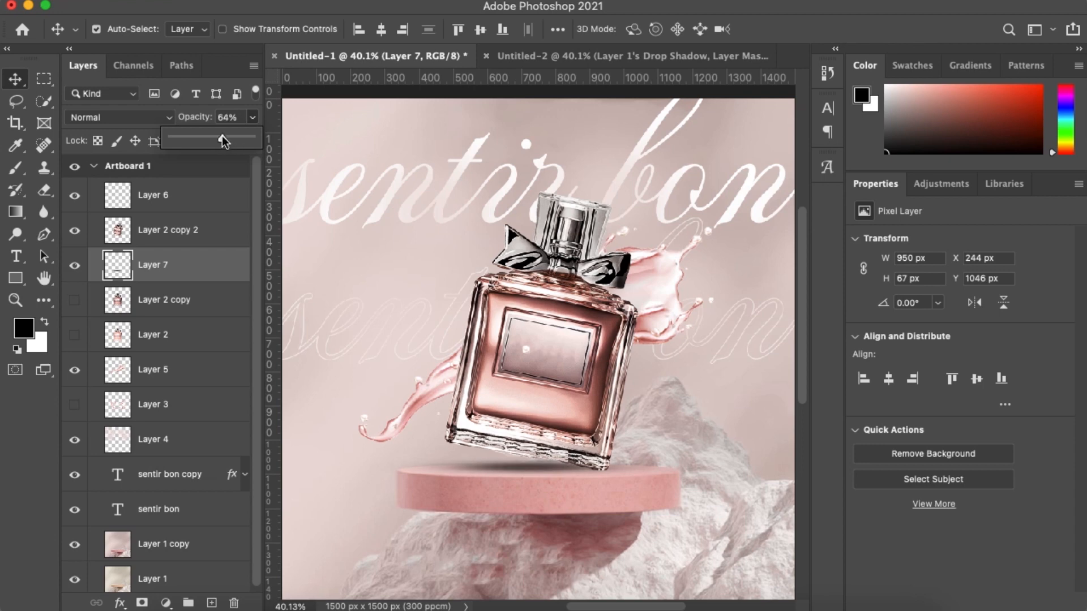
Nudge the shadow under the bottle right and slightly up to X 209 px, Y 1052 px
{"action": "scroll", "coordinate": [523, 465], "scroll_direction": "down", "scroll_amount": 2}
{"action": "scroll", "coordinate": [523, 465], "scroll_direction": "up", "scroll_amount": 3}
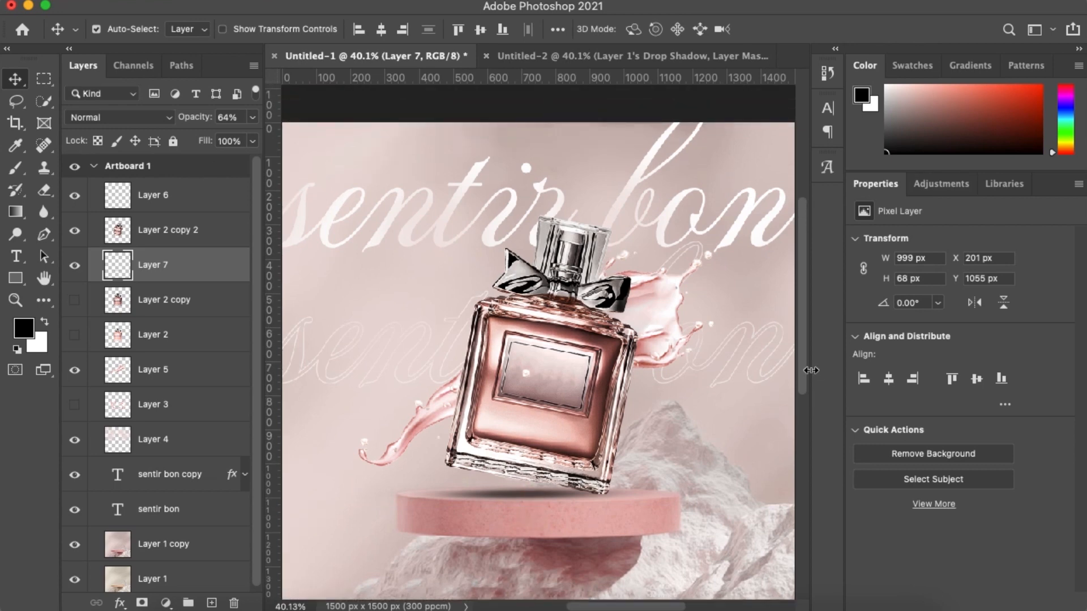
{"action": "key", "text": "Up"}
{"action": "key", "text": "Right"}
{"action": "key", "text": "Right"}
{"action": "key", "text": "Right"}
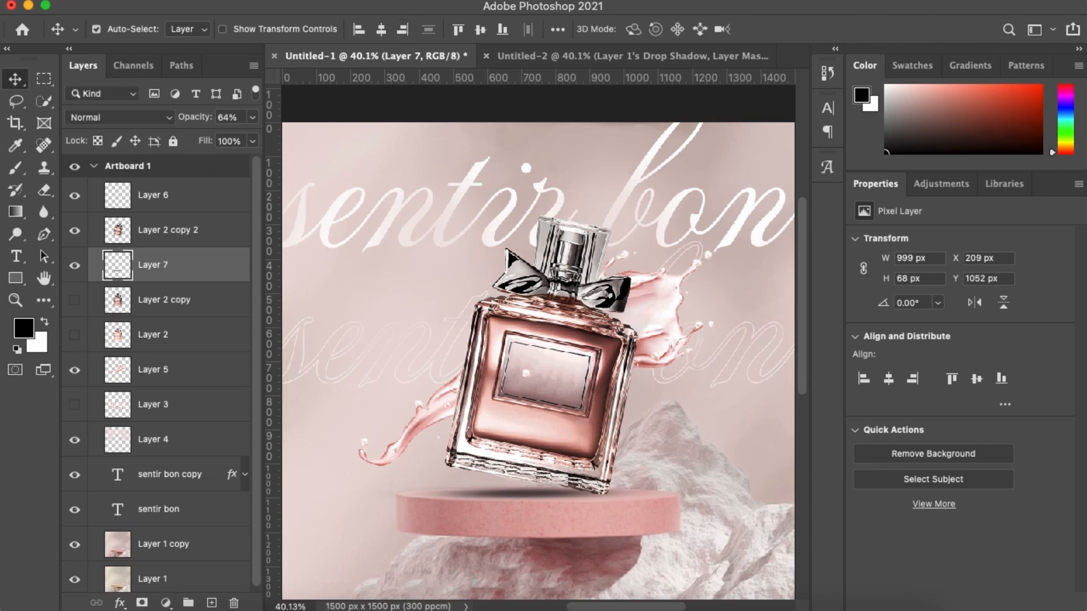
Apply a Gaussian Blur with a radius of 5.6 pixels to the shadow on Layer 7
{"action": "left_click", "coordinate": [387, 1]}
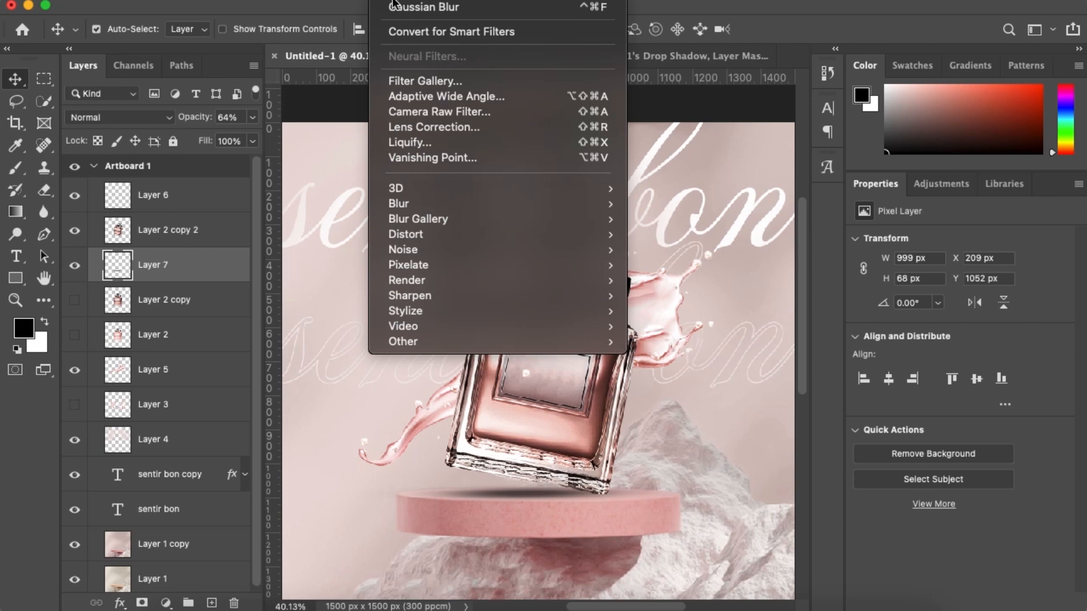
{"action": "mouse_move", "coordinate": [565, 201]}
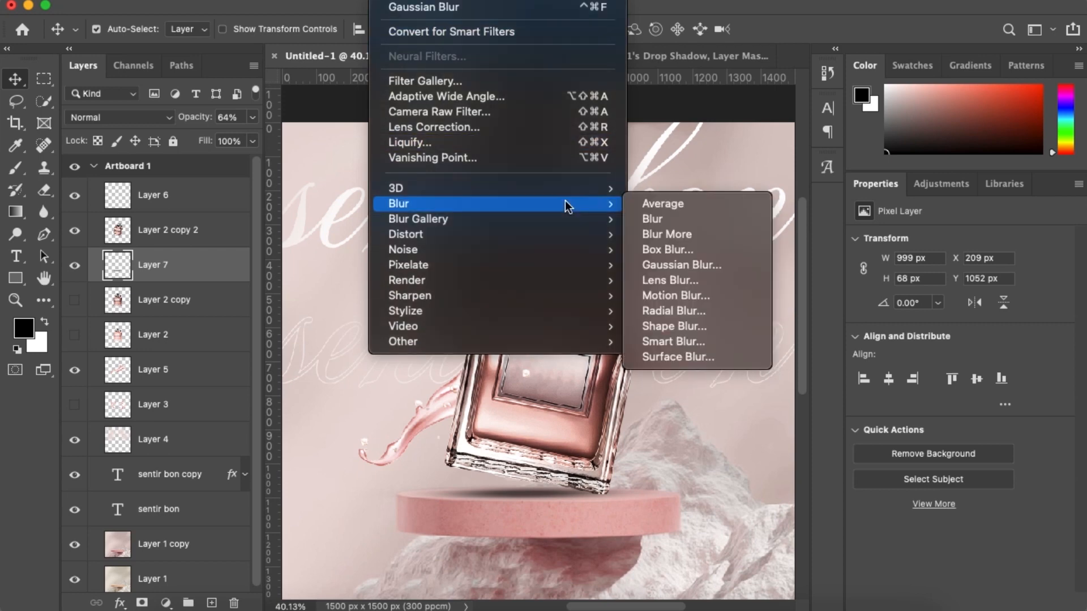
{"action": "left_click", "coordinate": [668, 265]}
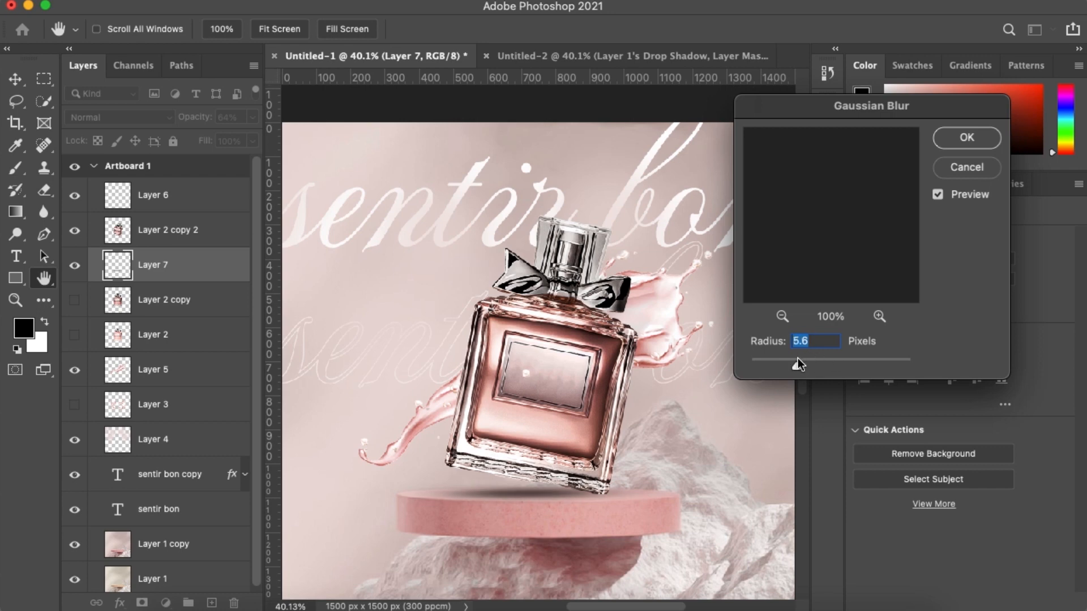
{"action": "key", "text": "Return"}
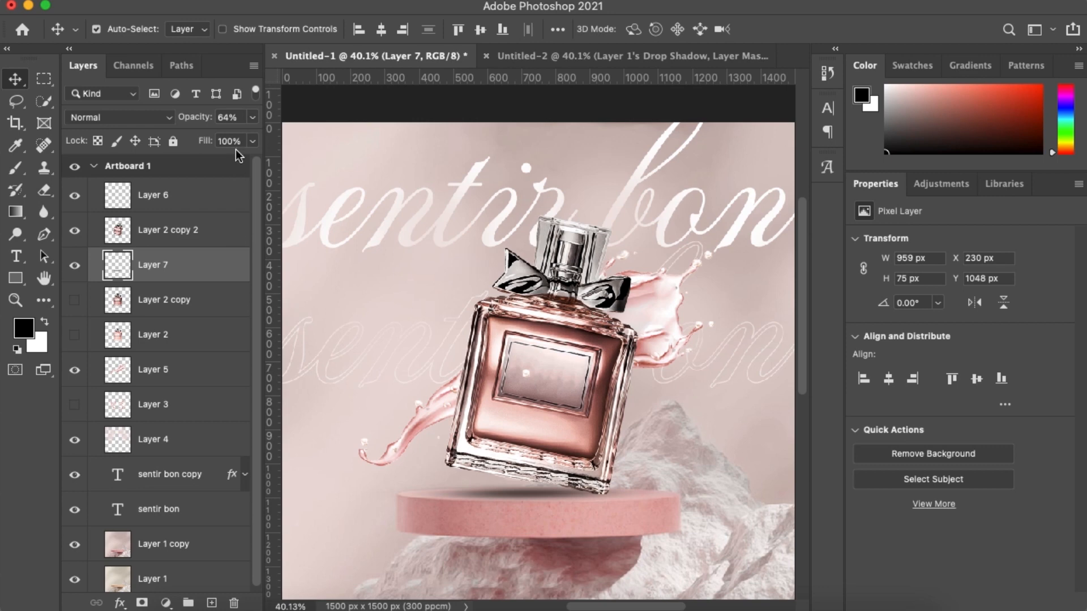
Set the blurred shadow layer's opacity to 67%
{"action": "left_click", "coordinate": [252, 117]}
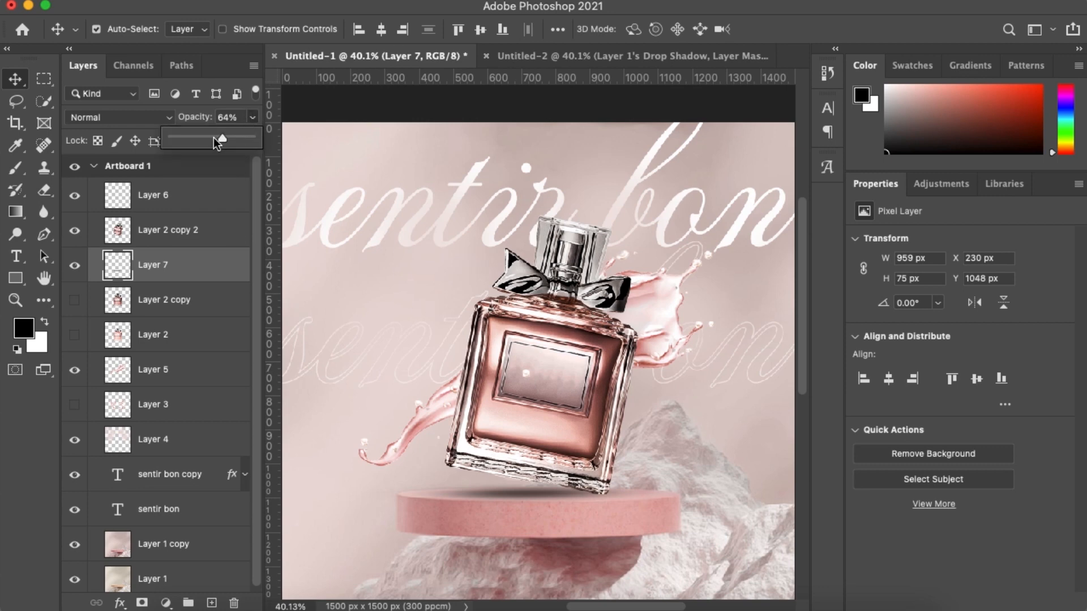
{"action": "left_click_drag", "start_coordinate": [215, 139], "coordinate": [213, 139]}
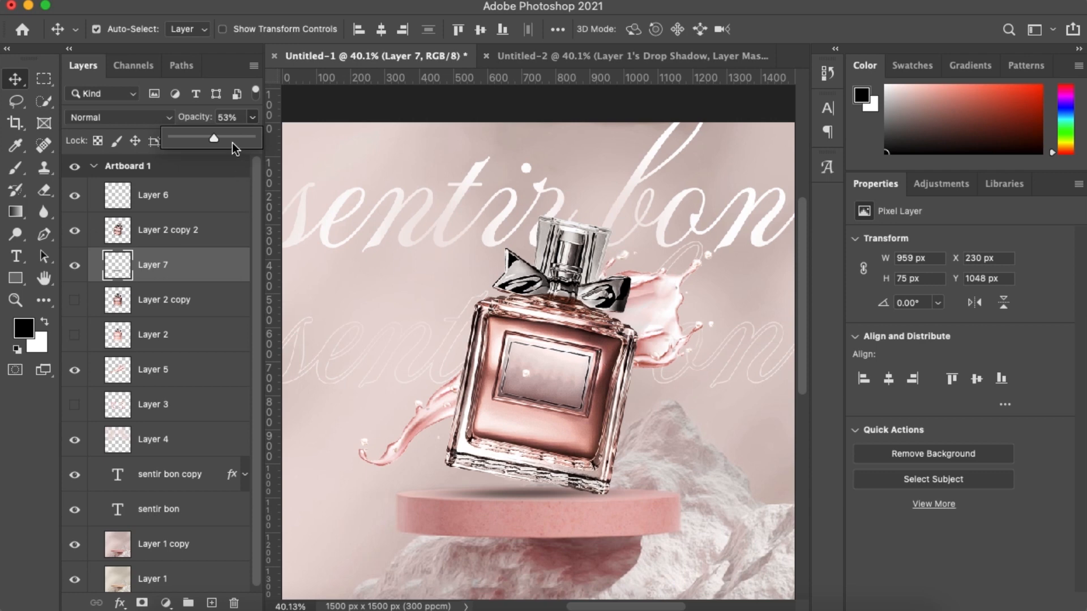
{"action": "left_click", "coordinate": [225, 139]}
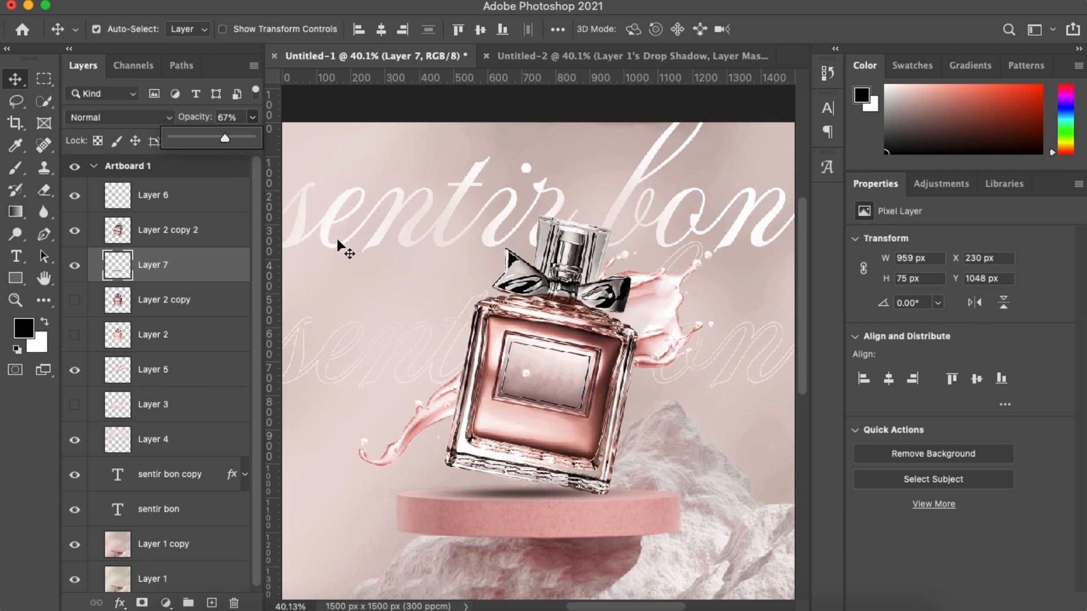
Nudge the blurred shadow farther right beneath the bottle to X 258 px, Y 1049 px
{"action": "key", "text": "super"}
{"action": "scroll", "coordinate": [650, 319], "scroll_direction": "down", "scroll_amount": 2}
{"action": "scroll", "coordinate": [651, 320], "scroll_direction": "down", "scroll_amount": 3}
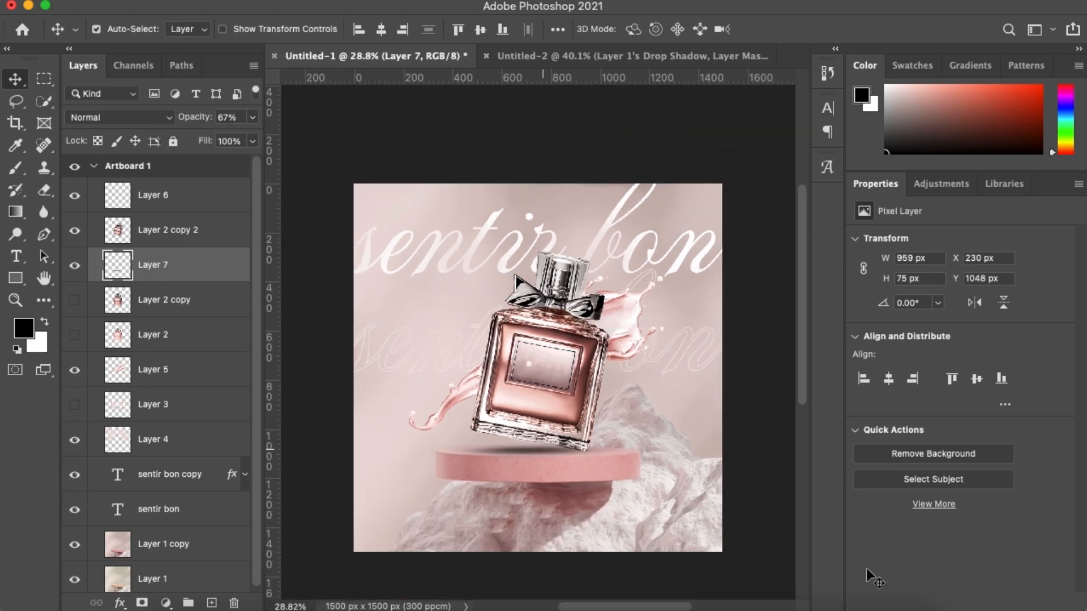
{"action": "key", "text": "super+0"}
{"action": "key", "text": "Right"}
{"action": "key", "text": "Right"}
{"action": "key", "text": "Right"}
{"action": "key", "text": "Right"}
{"action": "key", "text": "Right"}
{"action": "key", "text": "Right"}
{"action": "key", "text": "Right"}
{"action": "key", "text": "Right"}
{"action": "key", "text": "Right"}
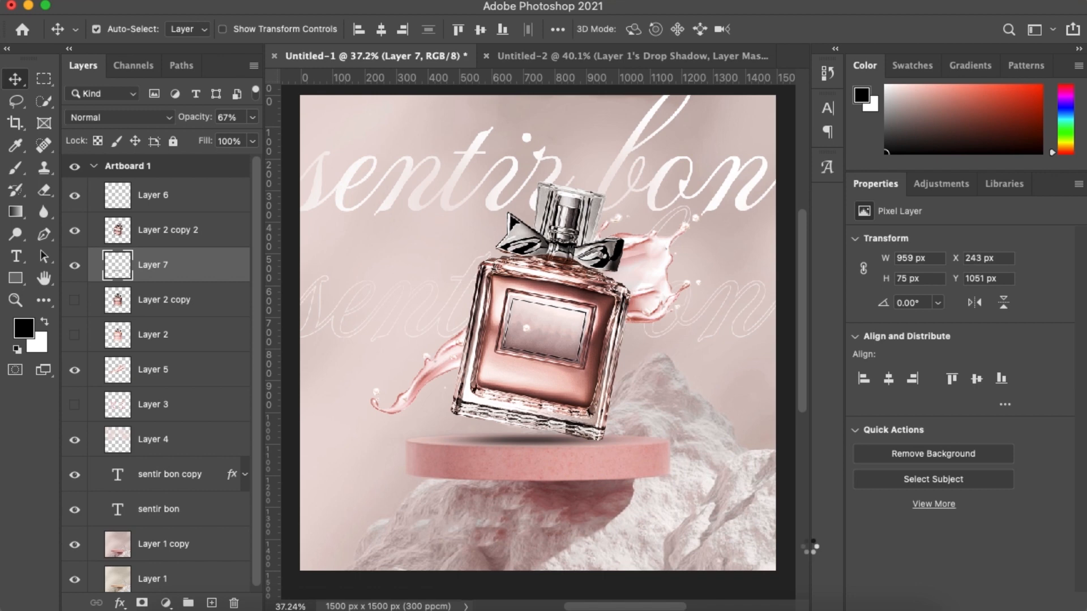
{"action": "key", "text": "Right"}
{"action": "key", "text": "Right"}
{"action": "key", "text": "Right"}
{"action": "key", "text": "Right"}
{"action": "key", "text": "Right"}
{"action": "key", "text": "Right"}
{"action": "key", "text": "Right"}
{"action": "key", "text": "Right"}
{"action": "key", "text": "Right"}
{"action": "key", "text": "Right"}
{"action": "key", "text": "Right"}
{"action": "key", "text": "Right"}
{"action": "key", "text": "Right"}
{"action": "key", "text": "Up"}
{"action": "key", "text": "Up"}
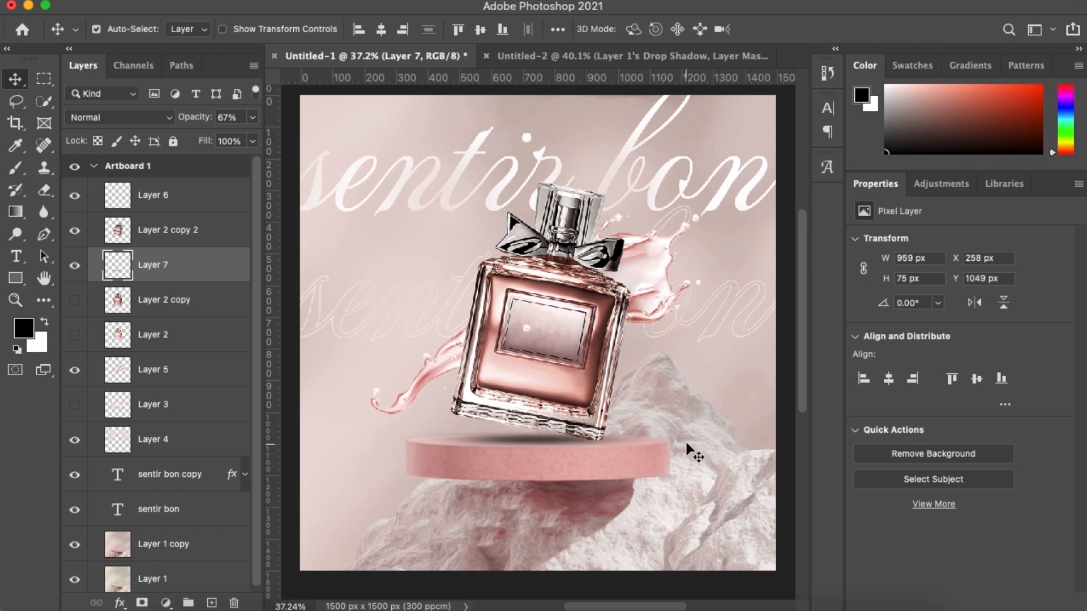
Toggle Layer 7's visibility off and on to compare the composition with and without the shadow
{"action": "scroll", "coordinate": [624, 328], "scroll_direction": "down", "scroll_amount": 3}
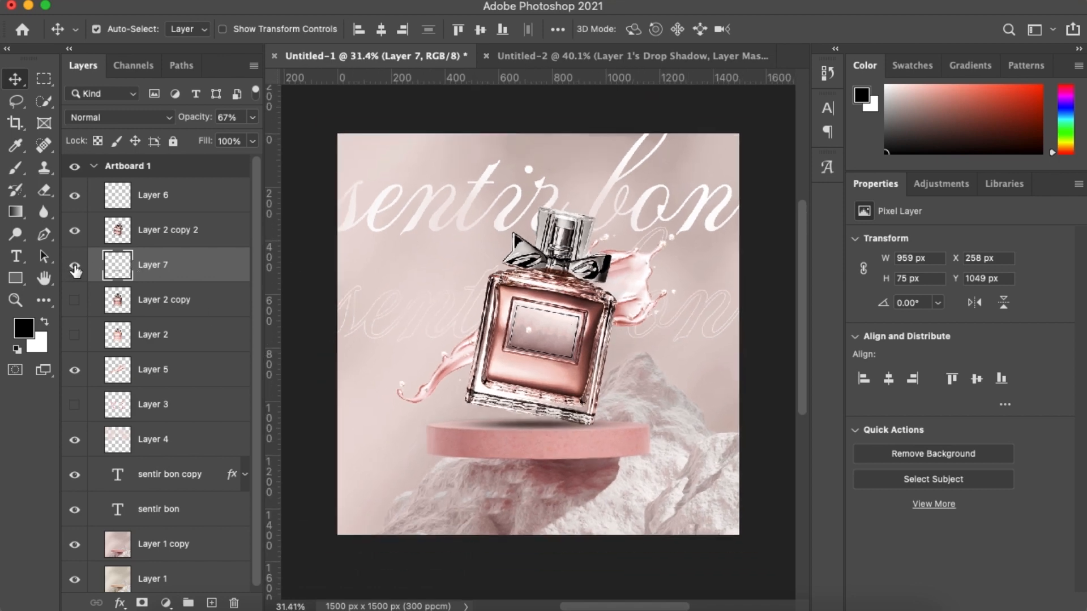
{"action": "left_click", "coordinate": [74, 267]}
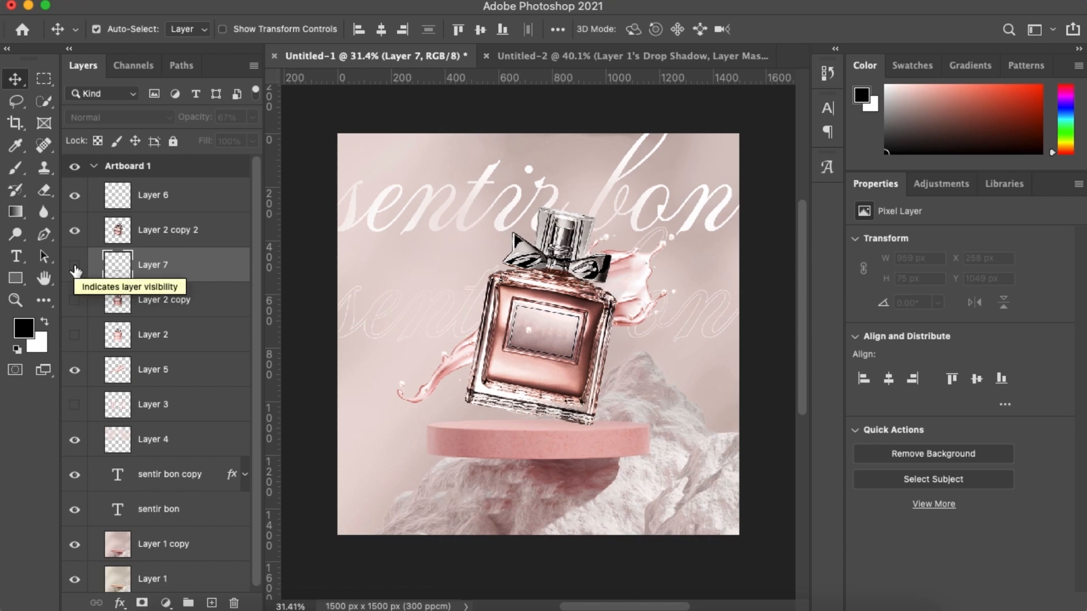
{"action": "left_click", "coordinate": [74, 268]}
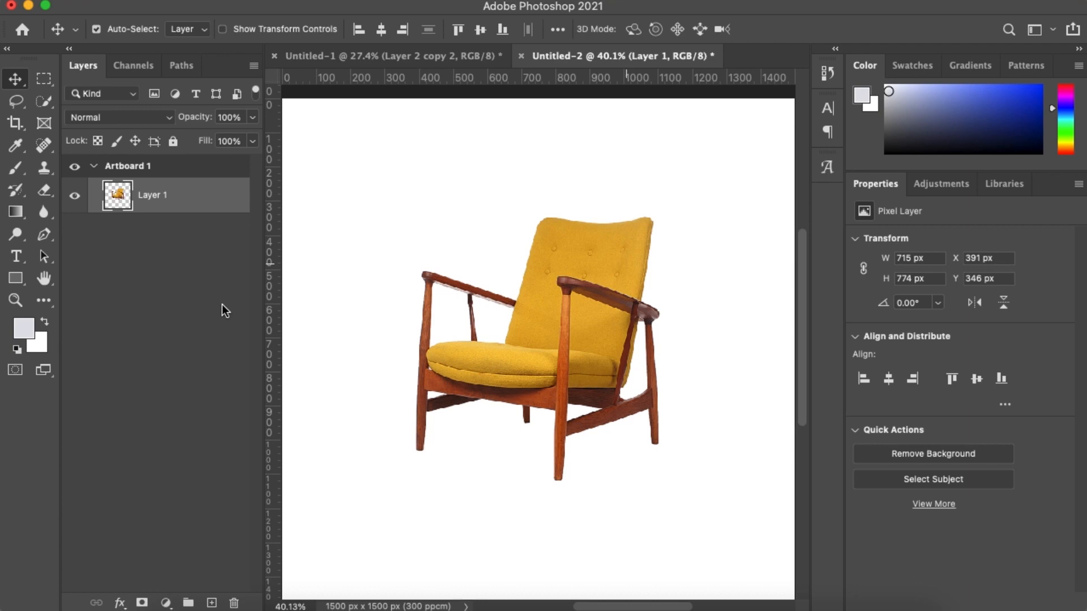
Add a drop shadow to the yellow chair layer with 46% opacity, 90° angle, 23 px distance, 14% spread and 46 px size
{"action": "left_click", "coordinate": [119, 603]}
{"action": "left_click", "coordinate": [148, 568]}
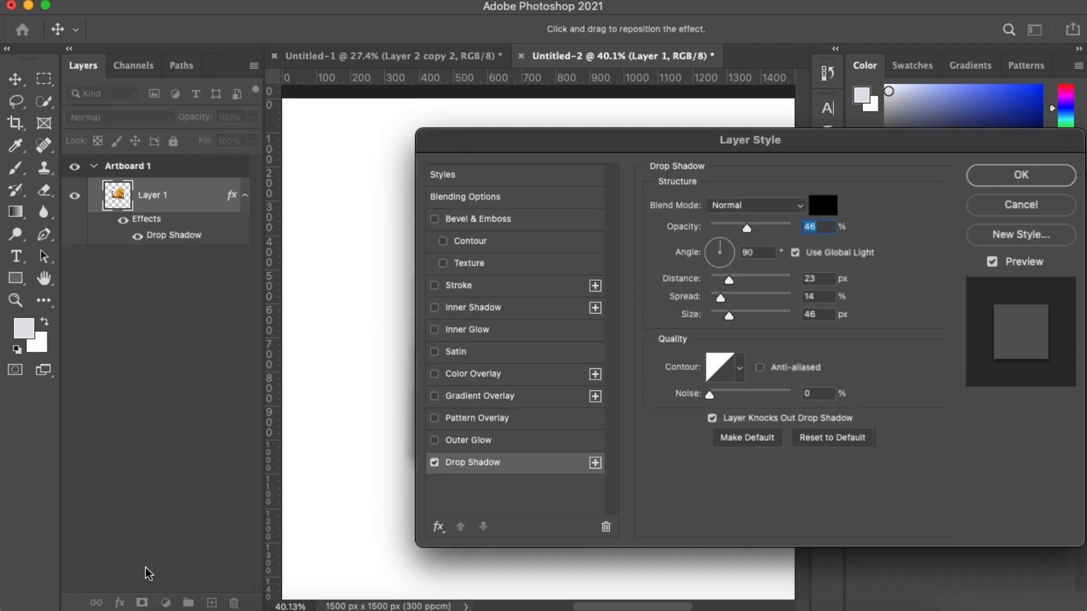
{"action": "mouse_move", "coordinate": [652, 143]}
{"action": "left_mouse_down"}
{"action": "mouse_move", "coordinate": [971, 142]}
{"action": "mouse_move", "coordinate": [652, 141]}
{"action": "left_mouse_up"}
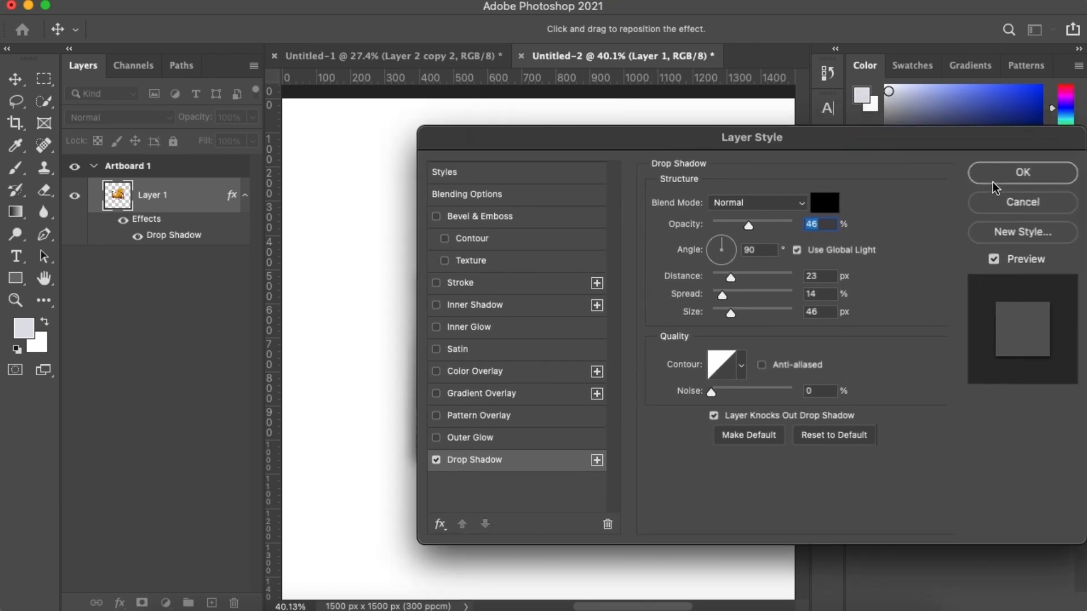
{"action": "left_click", "coordinate": [1003, 171]}
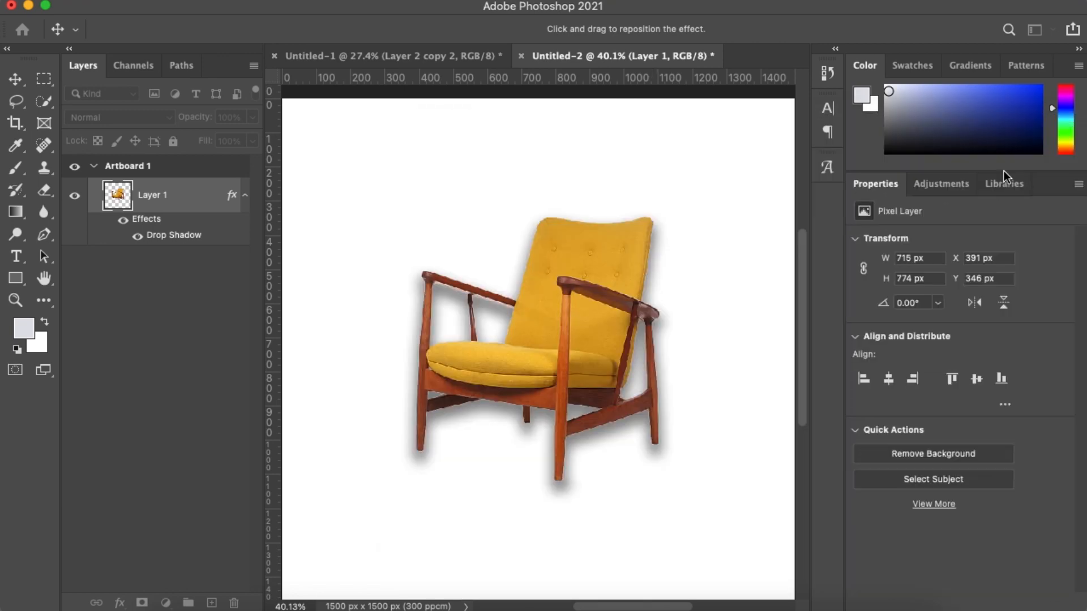
Convert the chair's drop shadow effect into its own layer and select that shadow layer
{"action": "right_click", "coordinate": [145, 224]}
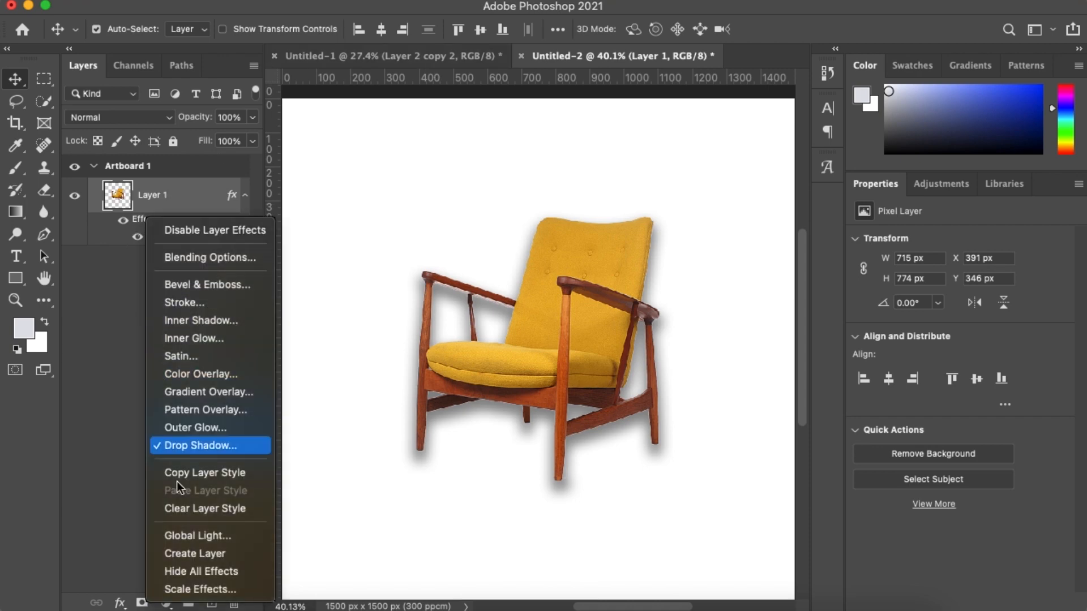
{"action": "left_click", "coordinate": [188, 554]}
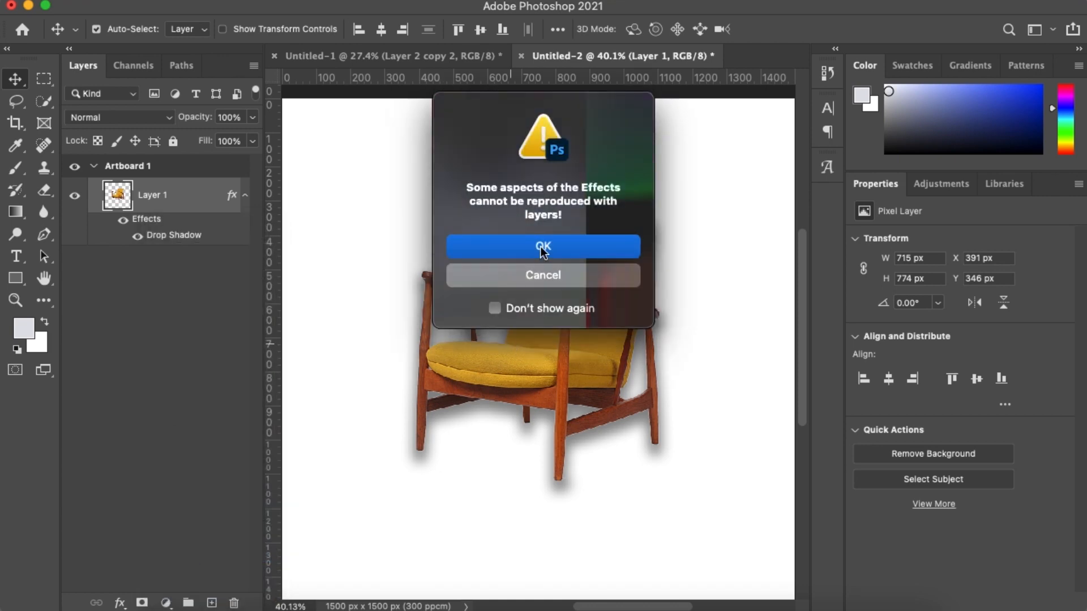
{"action": "left_click", "coordinate": [541, 247]}
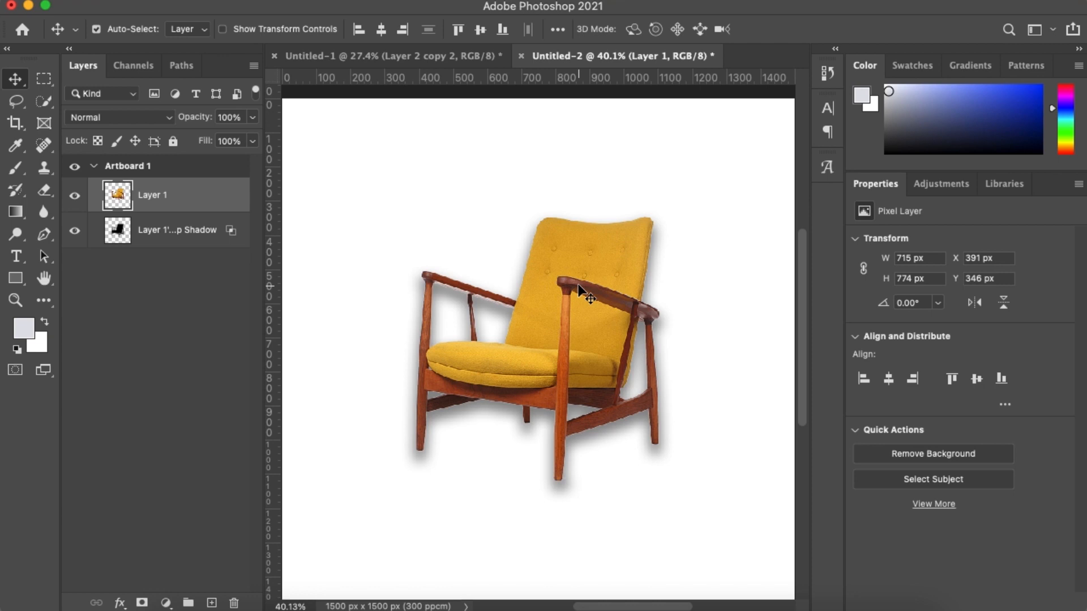
{"action": "left_click", "coordinate": [199, 231]}
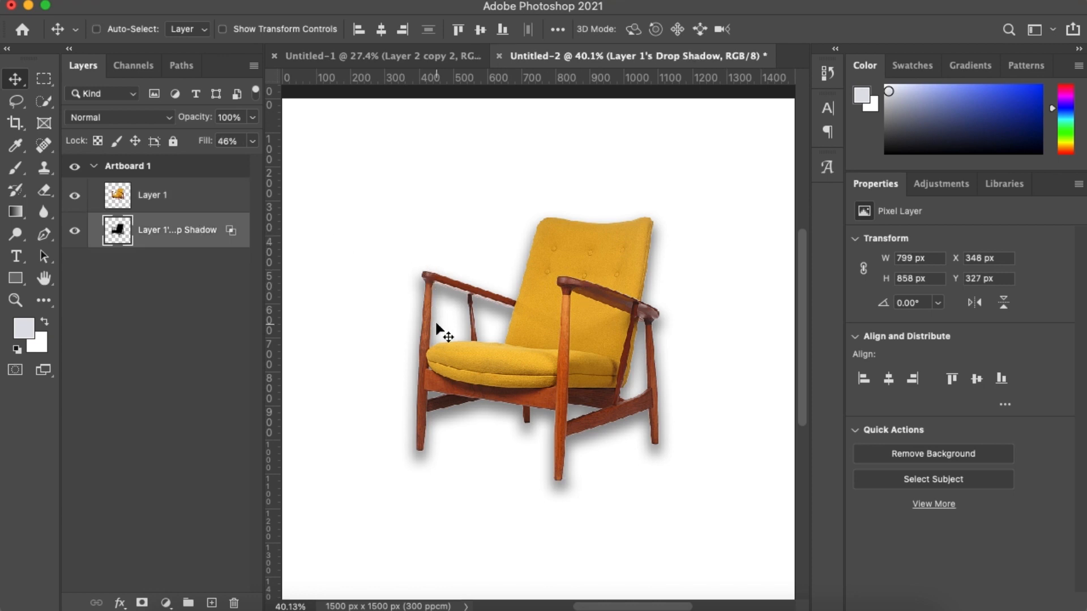
Skew the top edge of the chair's shadow layer to the right by about 11° horizontally
{"action": "key", "text": "super+t"}
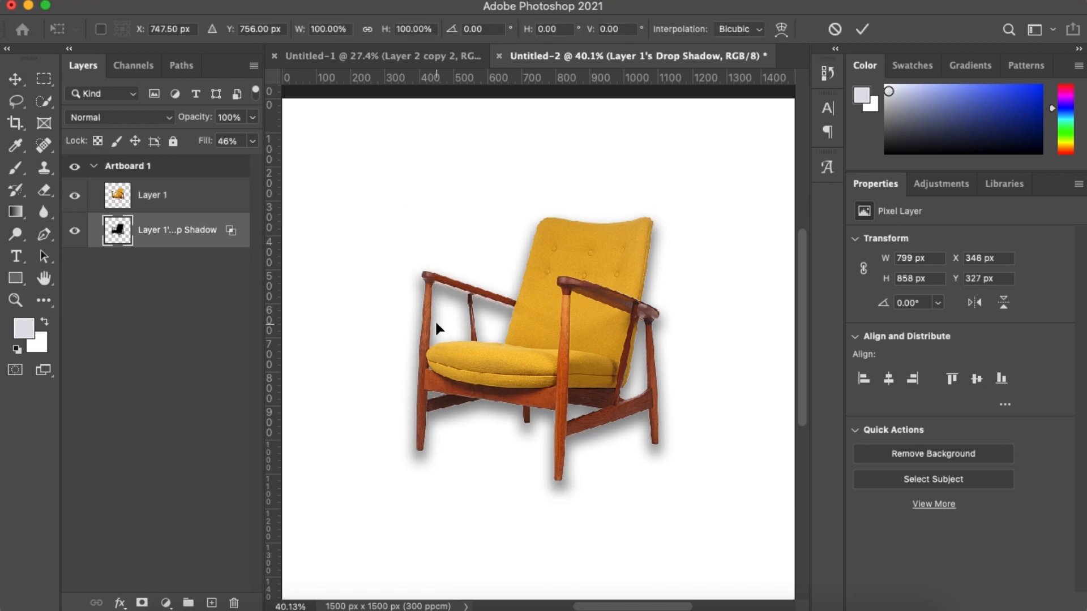
{"action": "right_click", "coordinate": [547, 285]}
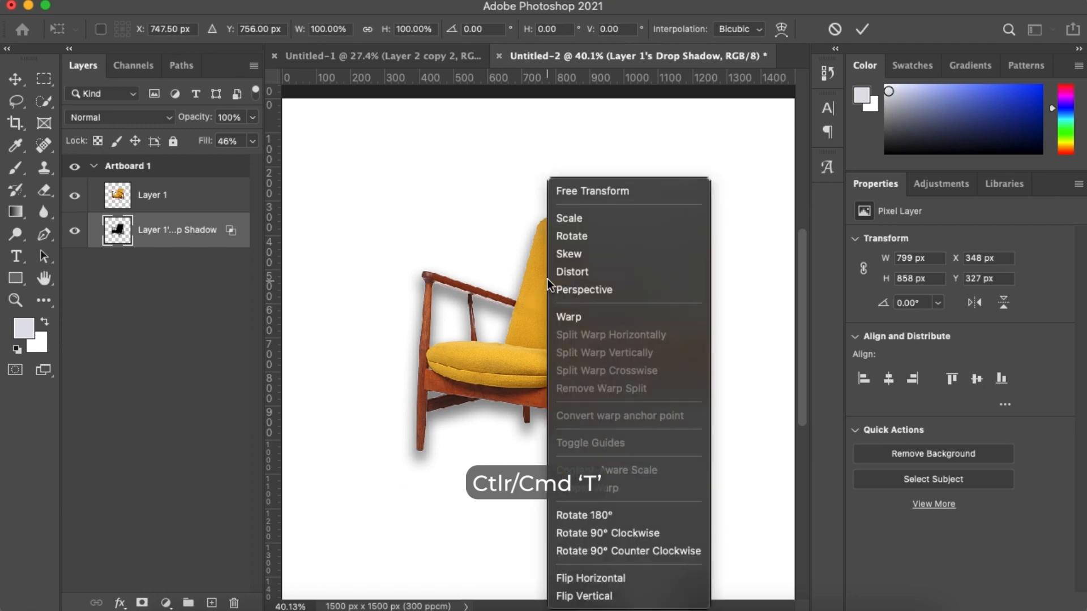
{"action": "left_click", "coordinate": [572, 255]}
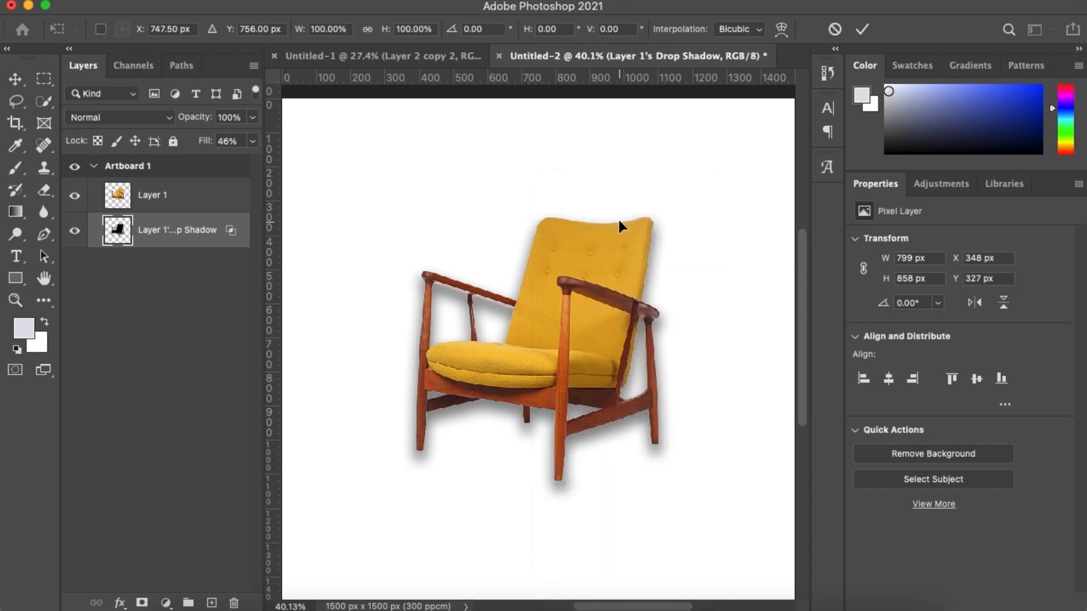
{"action": "scroll", "coordinate": [619, 219], "scroll_direction": "down", "scroll_amount": 2}
{"action": "right_click", "coordinate": [619, 223]}
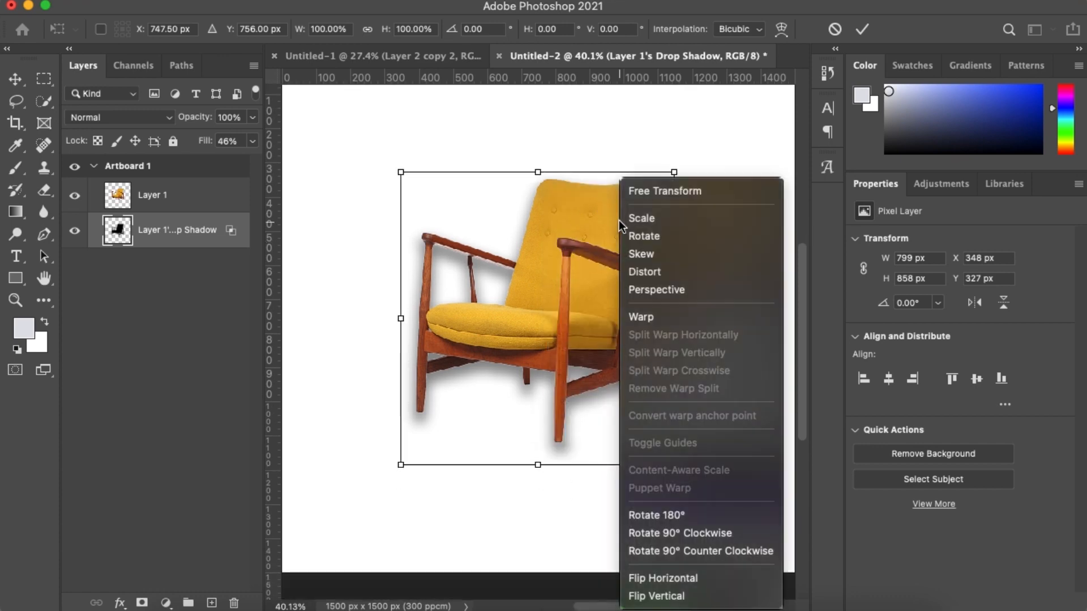
{"action": "left_click", "coordinate": [635, 289]}
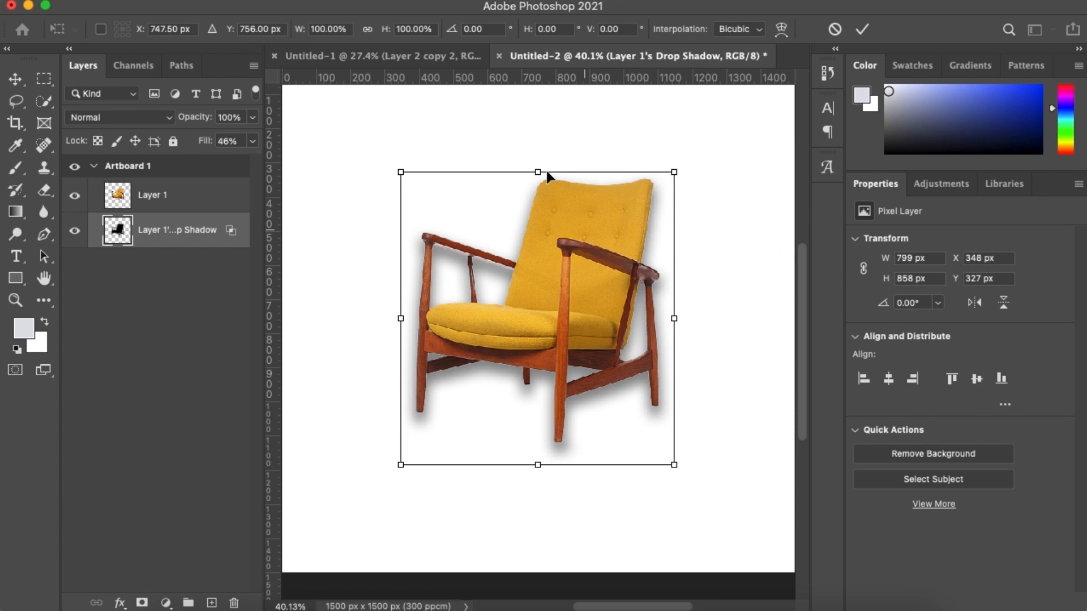
{"action": "left_click_drag", "start_coordinate": [559, 177], "coordinate": [597, 188]}
Distort the shadow down onto the floor to about 59% height, raising its lower-left corner to follow the chair legs
{"action": "right_click", "coordinate": [597, 188]}
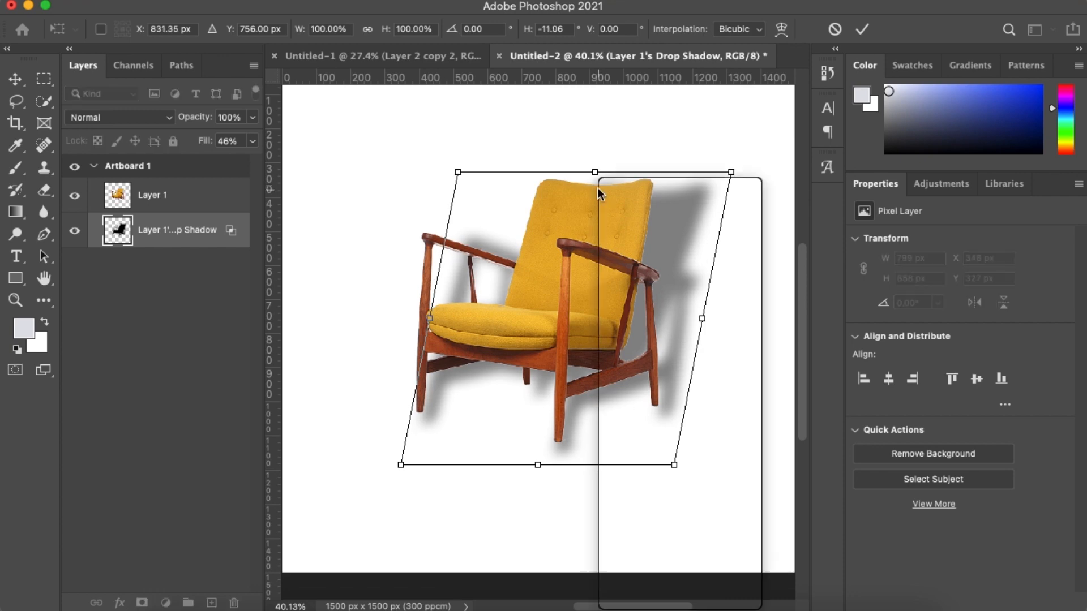
{"action": "left_click", "coordinate": [631, 273]}
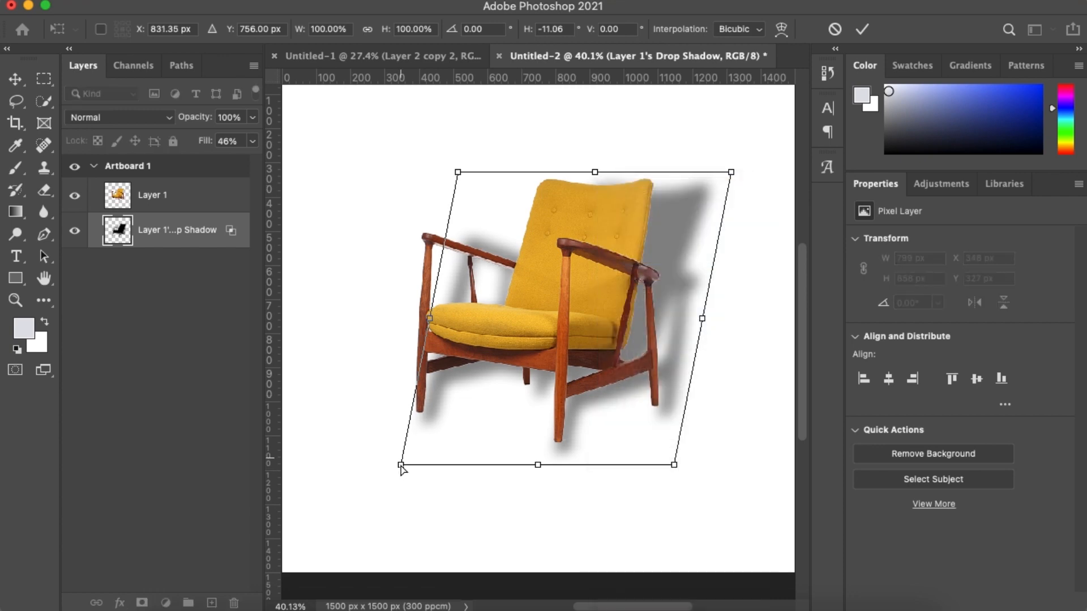
{"action": "left_click_drag", "start_coordinate": [400, 464], "coordinate": [400, 451]}
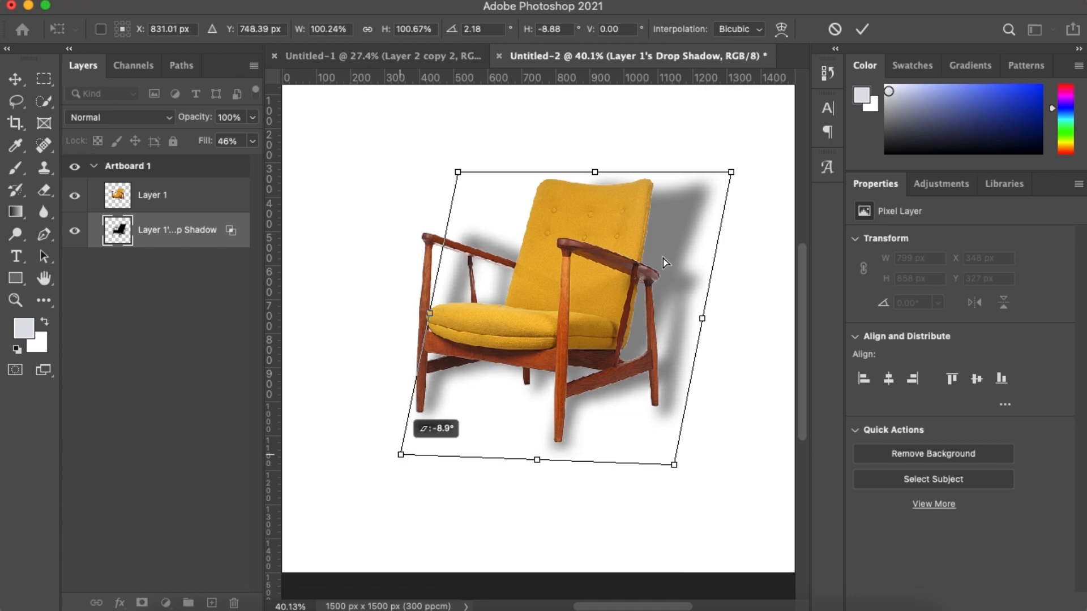
{"action": "left_click_drag", "start_coordinate": [650, 180], "coordinate": [647, 311]}
{"action": "left_click_drag", "start_coordinate": [400, 451], "coordinate": [399, 425]}
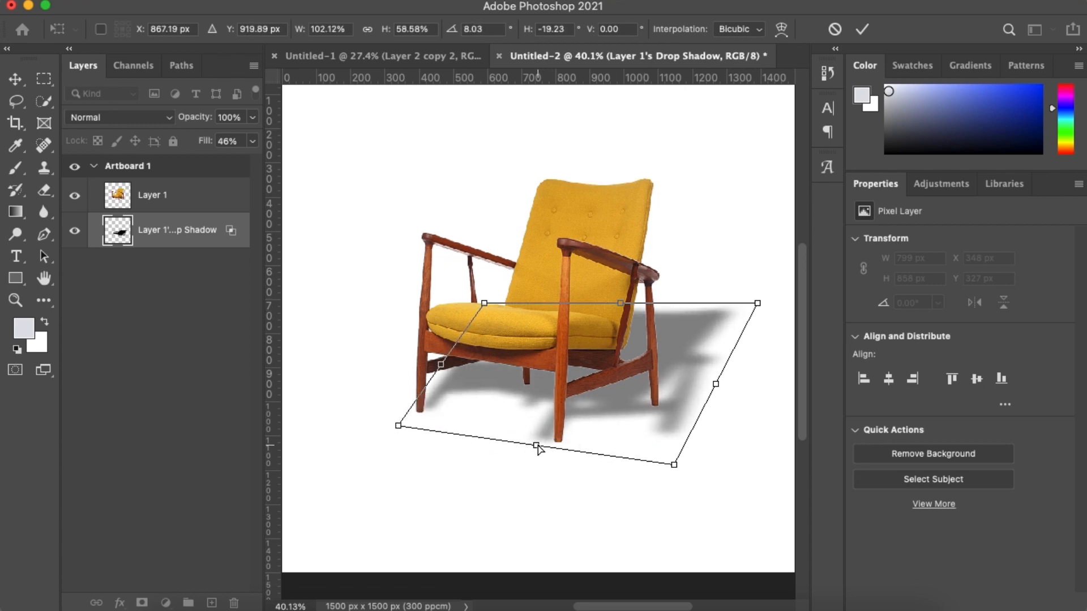
Distort the shadow's lower-right and upper corners so it slants right behind the chair, about 82% wide and 45% high
{"action": "left_click_drag", "start_coordinate": [674, 464], "coordinate": [611, 459]}
{"action": "left_click_drag", "start_coordinate": [621, 301], "coordinate": [645, 297]}
{"action": "left_click_drag", "start_coordinate": [738, 335], "coordinate": [776, 311]}
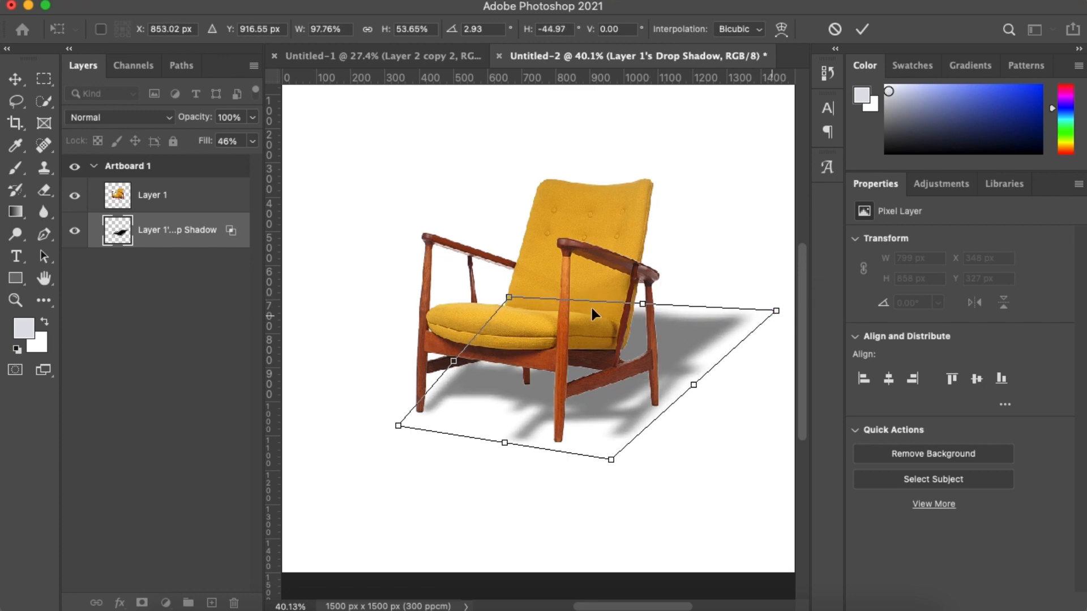
{"action": "left_click_drag", "start_coordinate": [538, 304], "coordinate": [552, 324]}
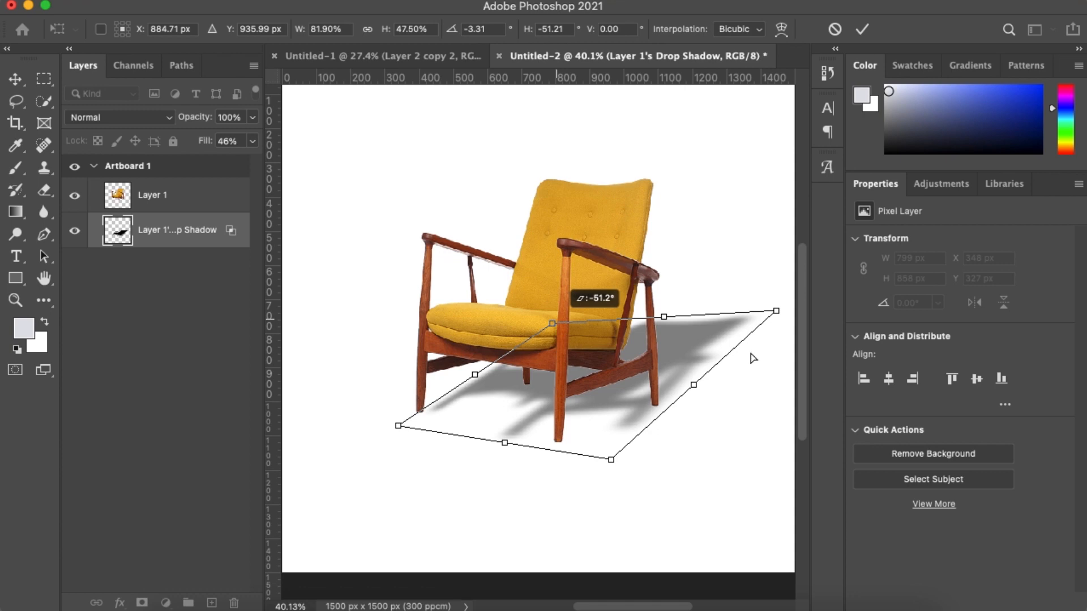
{"action": "left_click_drag", "start_coordinate": [776, 312], "coordinate": [776, 337]}
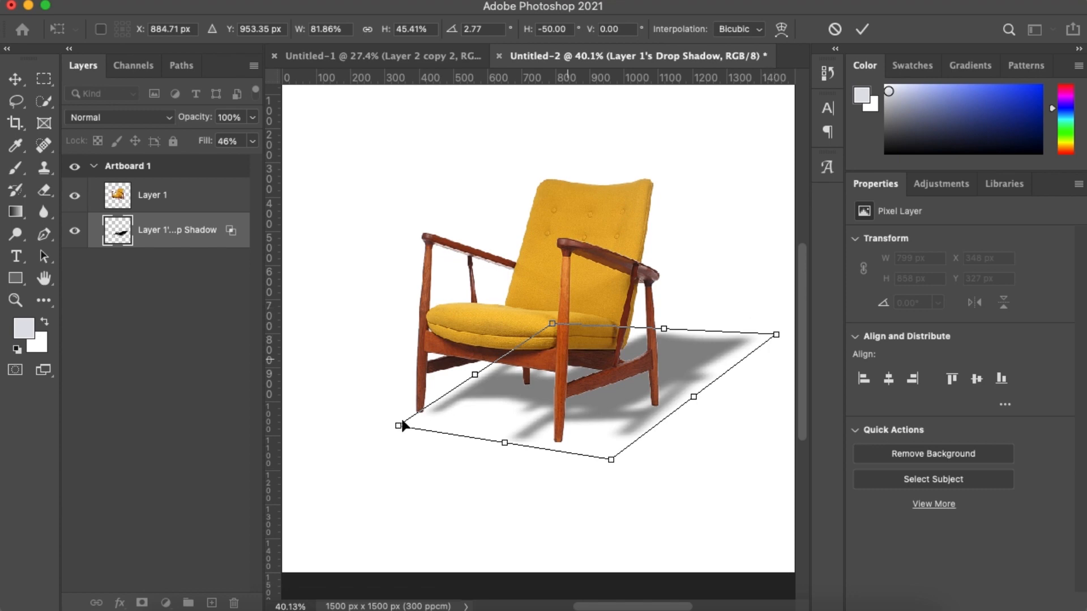
Align the shadow's lower edge and corners with the chair feet and apply the distortion at about 1070 × 275 px
{"action": "left_click_drag", "start_coordinate": [400, 428], "coordinate": [382, 431]}
{"action": "scroll", "coordinate": [511, 400], "scroll_direction": "up", "scroll_amount": 1}
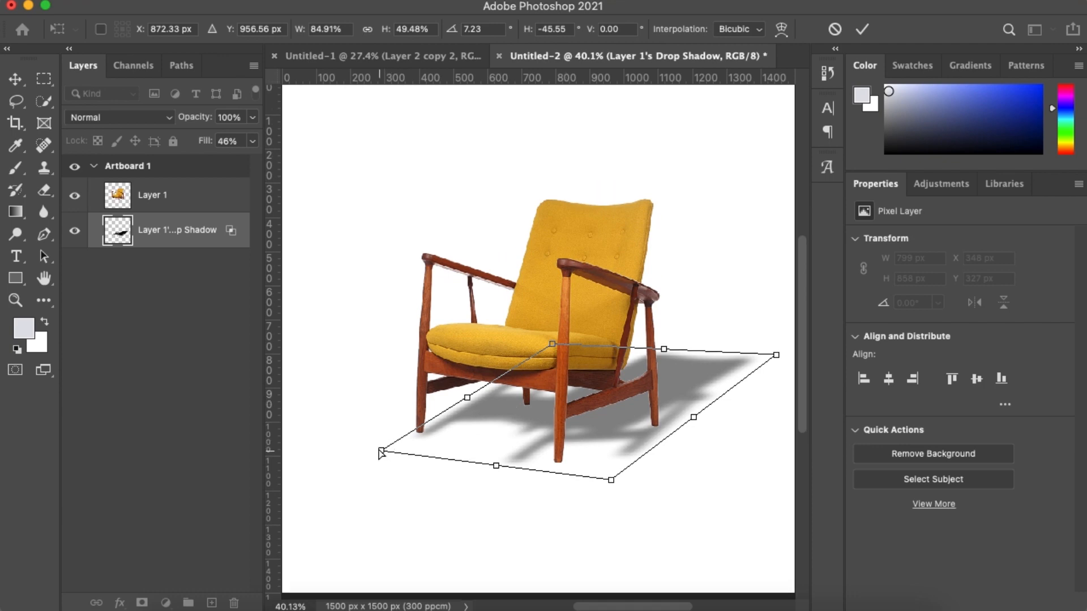
{"action": "left_click_drag", "start_coordinate": [511, 461], "coordinate": [503, 457]}
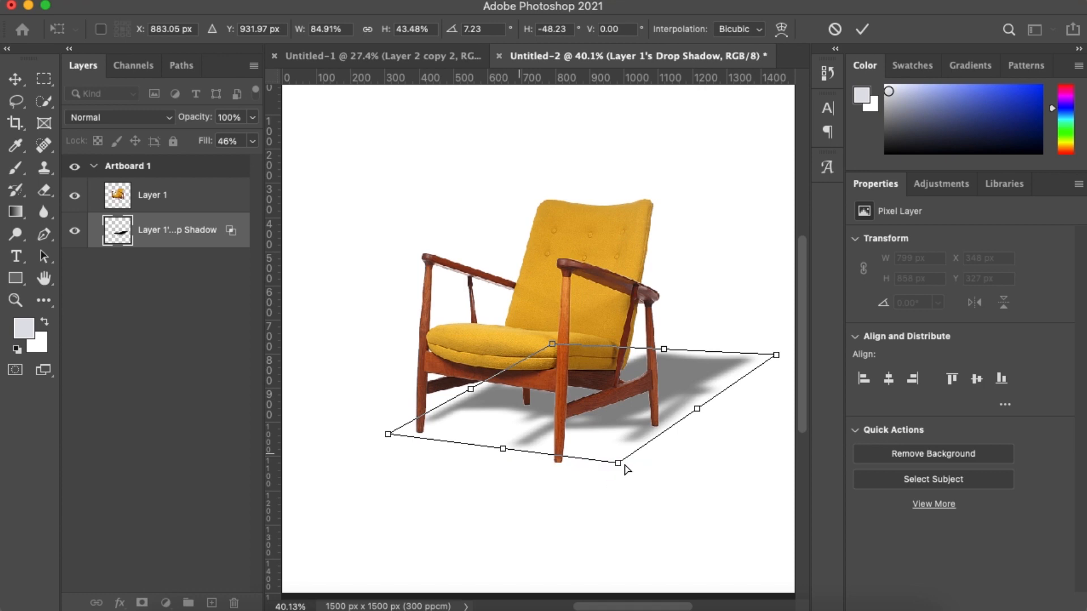
{"action": "left_click_drag", "start_coordinate": [638, 472], "coordinate": [649, 454]}
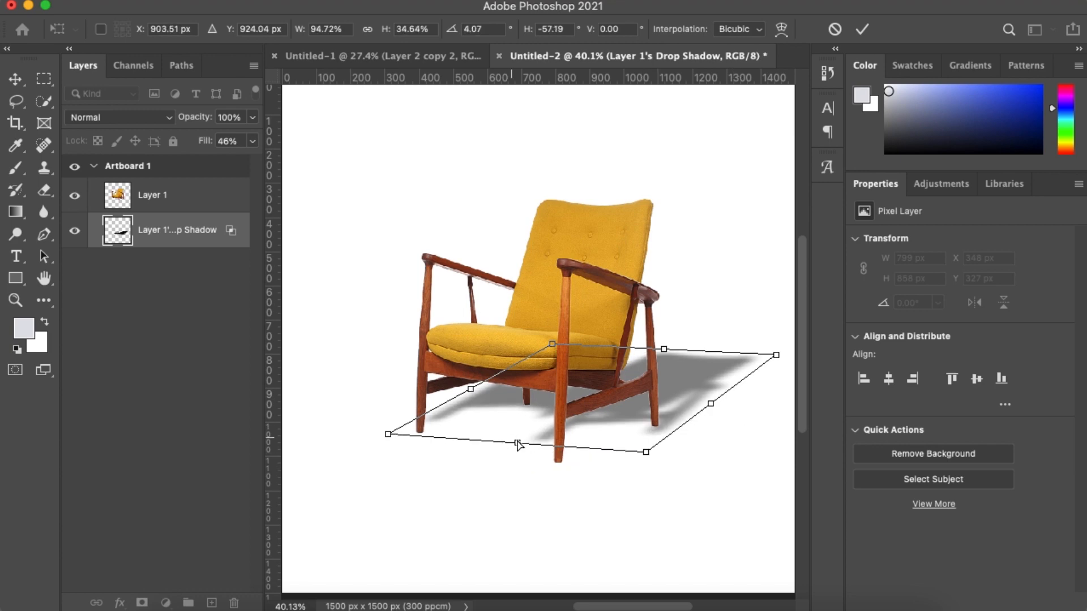
{"action": "left_click_drag", "start_coordinate": [518, 452], "coordinate": [518, 454]}
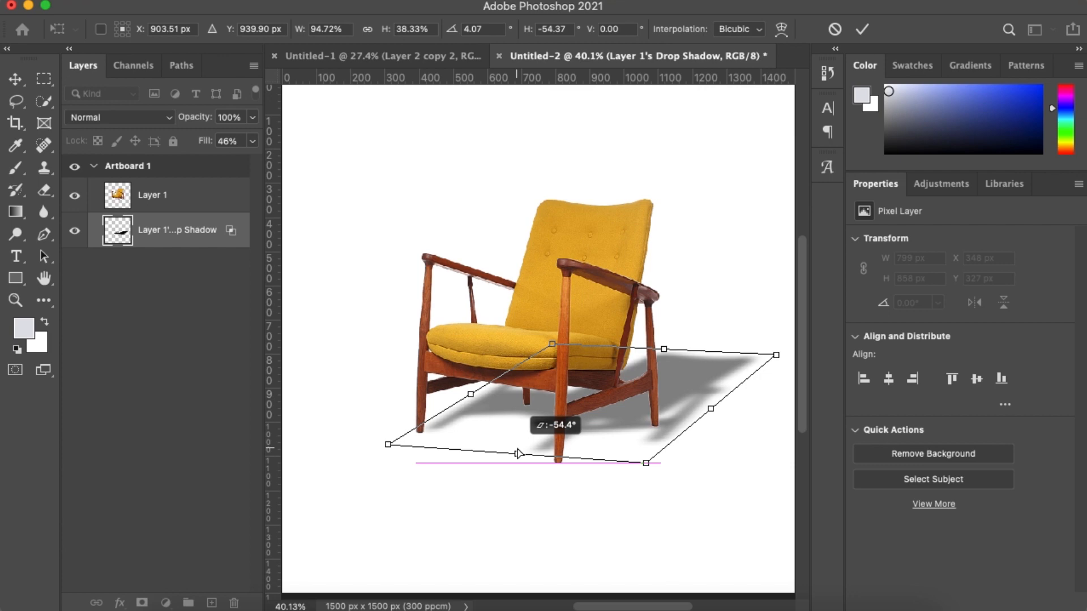
{"action": "left_click_drag", "start_coordinate": [518, 457], "coordinate": [520, 457]}
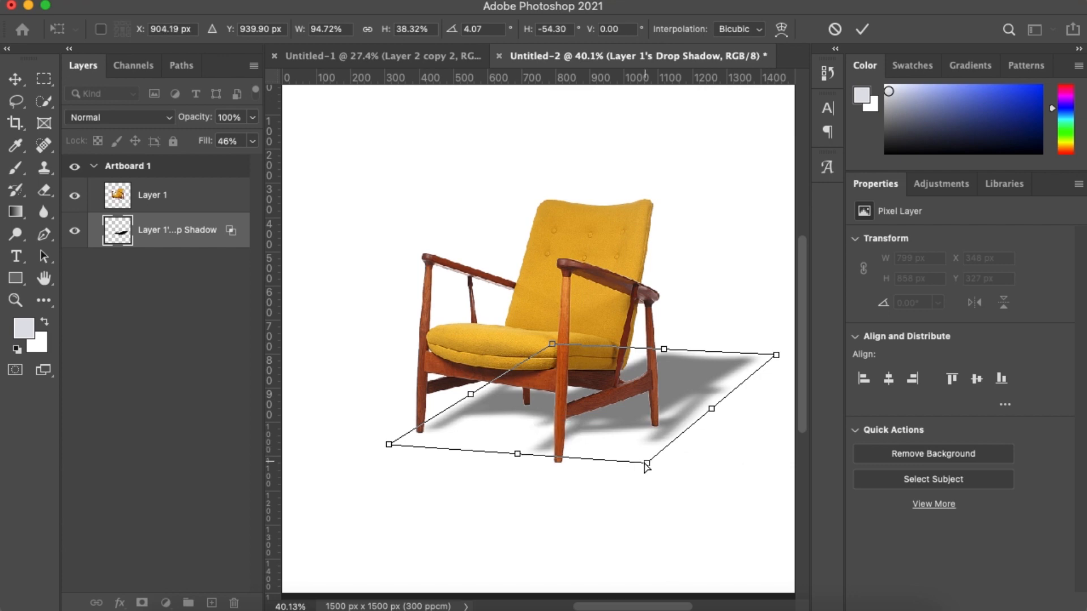
{"action": "left_click_drag", "start_coordinate": [651, 470], "coordinate": [655, 465]}
{"action": "left_click_drag", "start_coordinate": [389, 445], "coordinate": [378, 448]}
{"action": "left_click_drag", "start_coordinate": [650, 463], "coordinate": [659, 442]}
{"action": "left_click", "coordinate": [862, 29]}
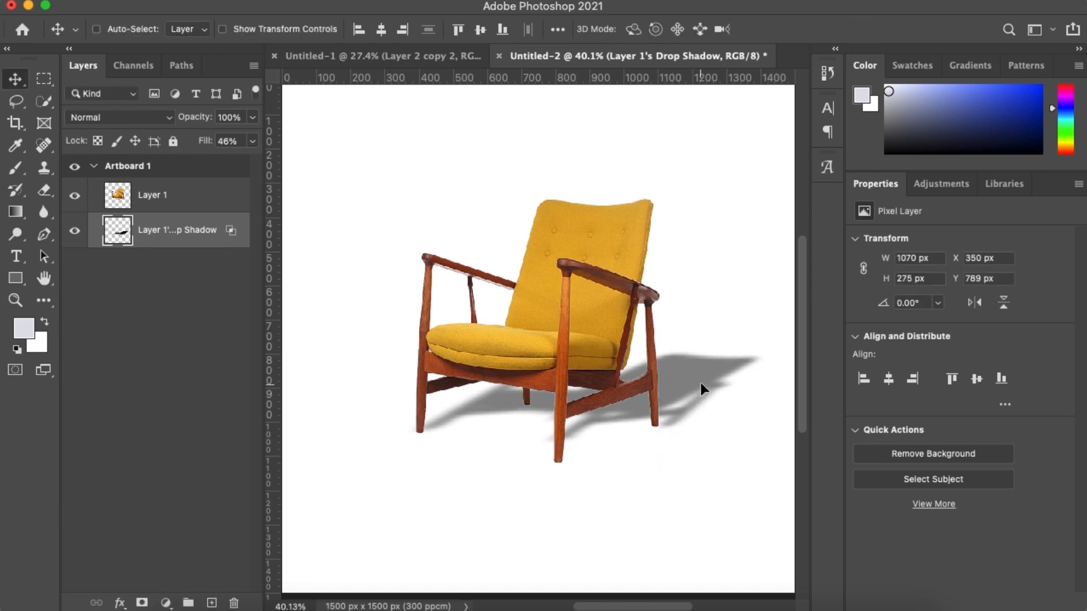
Skew the top edge of the flattened shadow back left by about 16° and apply the transform
{"action": "key", "text": "cmd+t"}
{"action": "right_click", "coordinate": [701, 383]}
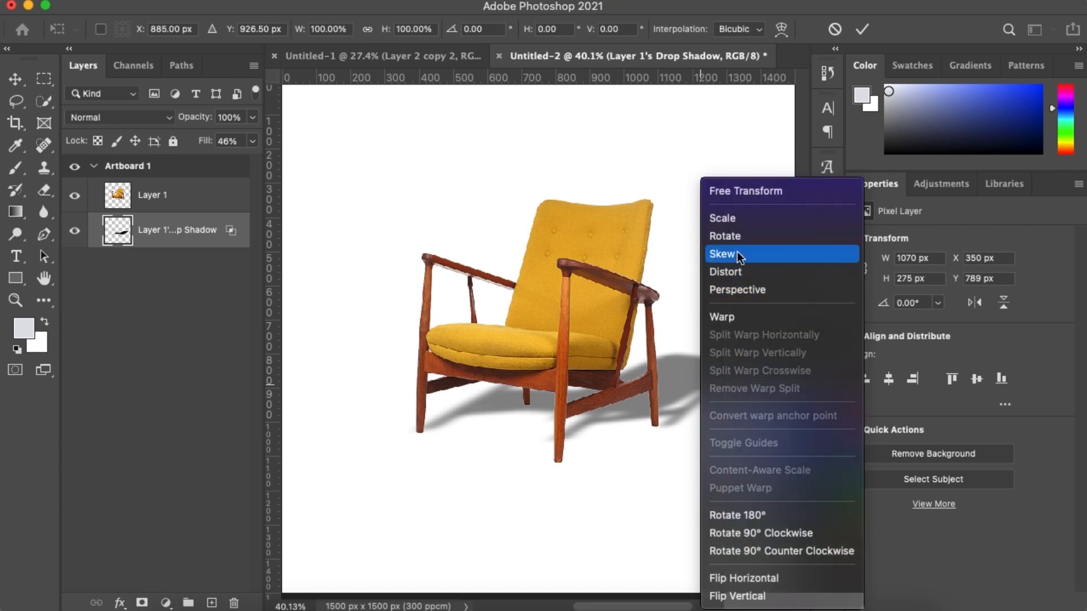
{"action": "left_click", "coordinate": [744, 255]}
{"action": "scroll", "coordinate": [606, 326], "scroll_direction": "down", "scroll_amount": 3}
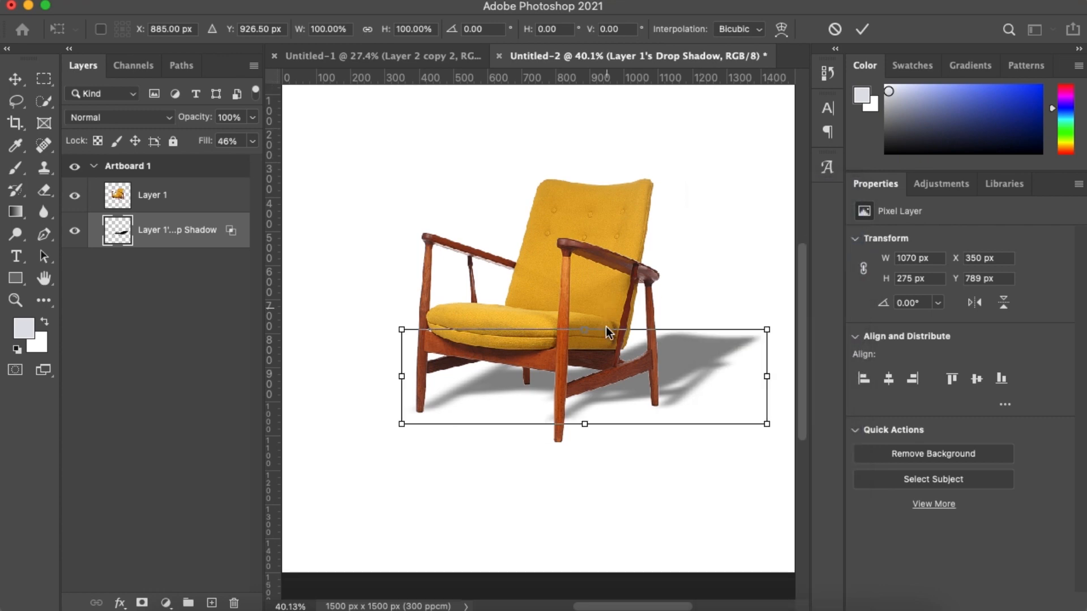
{"action": "left_click_drag", "start_coordinate": [577, 305], "coordinate": [551, 304]}
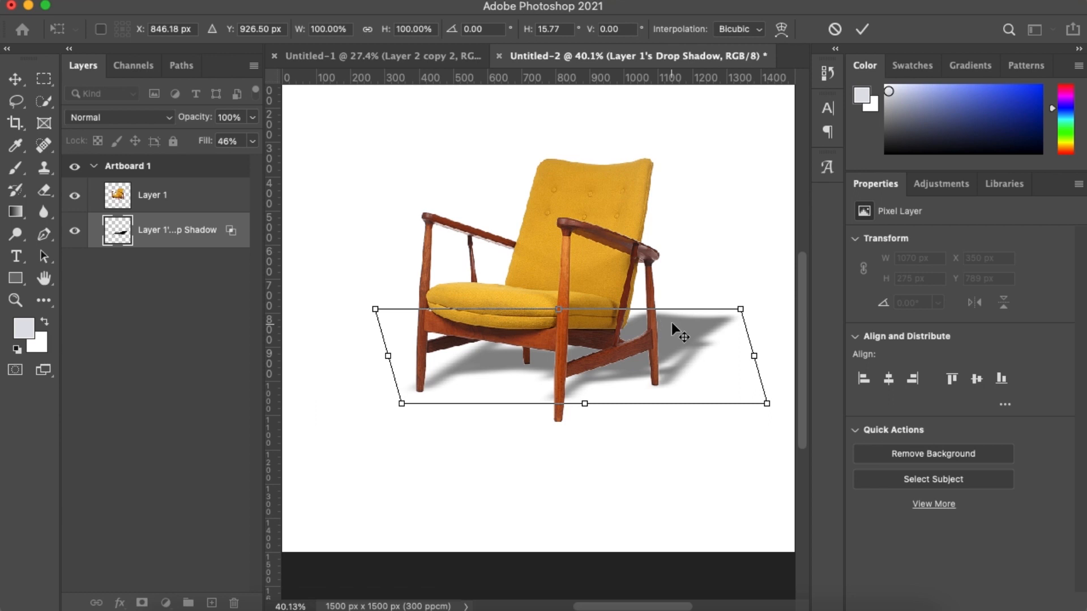
{"action": "key", "text": "Return"}
Nudge the shadow layer horizontally to X 332 px so it meets the chair legs
{"action": "key", "text": "Left"}
{"action": "key", "text": "Left"}
{"action": "key", "text": "Left"}
{"action": "key", "text": "Left"}
{"action": "key", "text": "Left"}
{"action": "key", "text": "Left"}
{"action": "key", "text": "Left"}
{"action": "key", "text": "Left"}
{"action": "key", "text": "Left"}
{"action": "key", "text": "Left"}
{"action": "key", "text": "Left"}
{"action": "key", "text": "Left"}
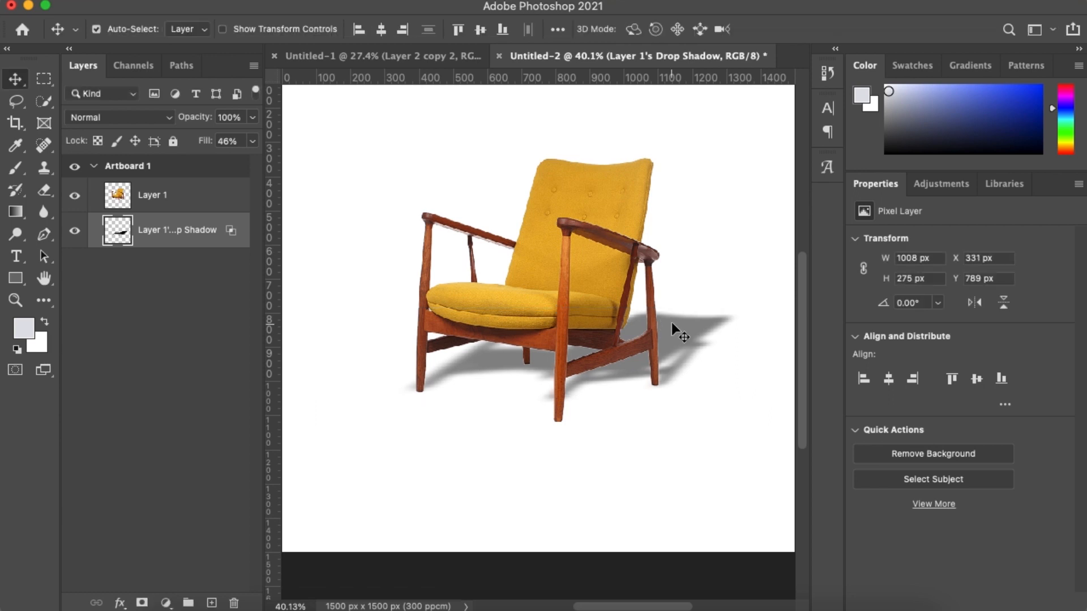
{"action": "key", "text": "Left"}
{"action": "key", "text": "Left"}
{"action": "key", "text": "Left"}
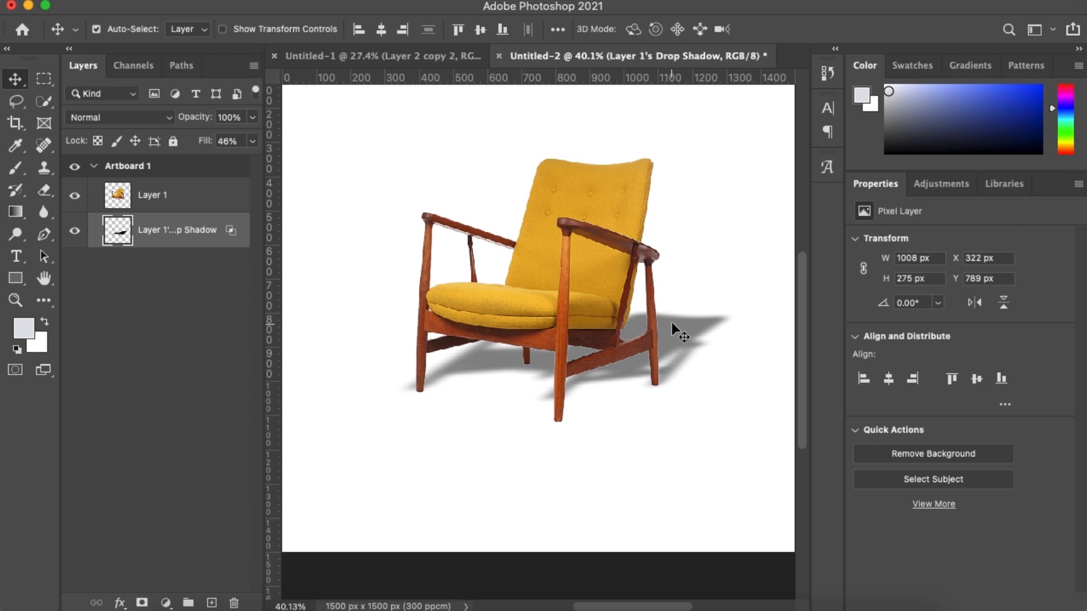
{"action": "key", "text": "Right"}
{"action": "key", "text": "Right"}
{"action": "key", "text": "Right"}
{"action": "key", "text": "Right"}
{"action": "key", "text": "Right"}
{"action": "key", "text": "Right"}
{"action": "key", "text": "Right"}
{"action": "key", "text": "Right"}
{"action": "key", "text": "Right"}
{"action": "key", "text": "Right"}
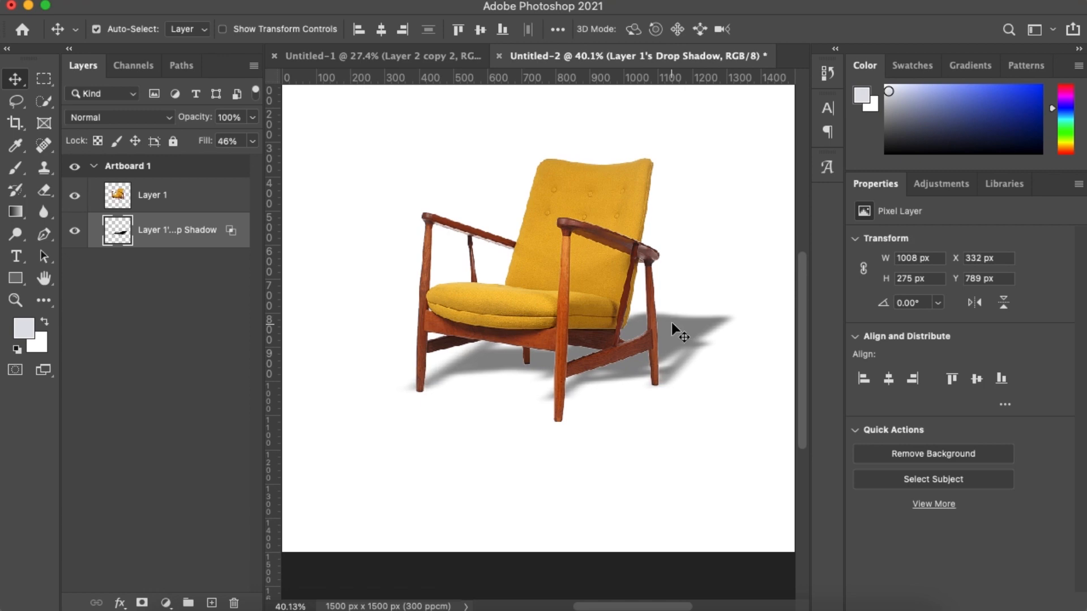
Add a layer mask to the shadow and fade its far end with black-to-transparent linear gradients running diagonally toward the chair seat
{"action": "scroll", "coordinate": [671, 321], "scroll_direction": "up", "scroll_amount": 2}
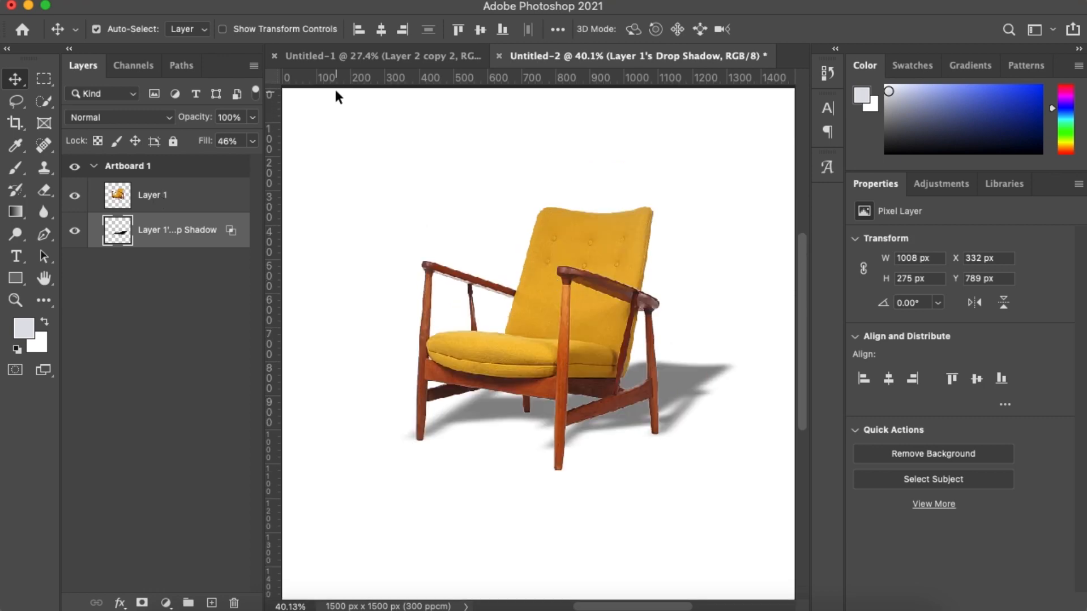
{"action": "left_click", "coordinate": [142, 602]}
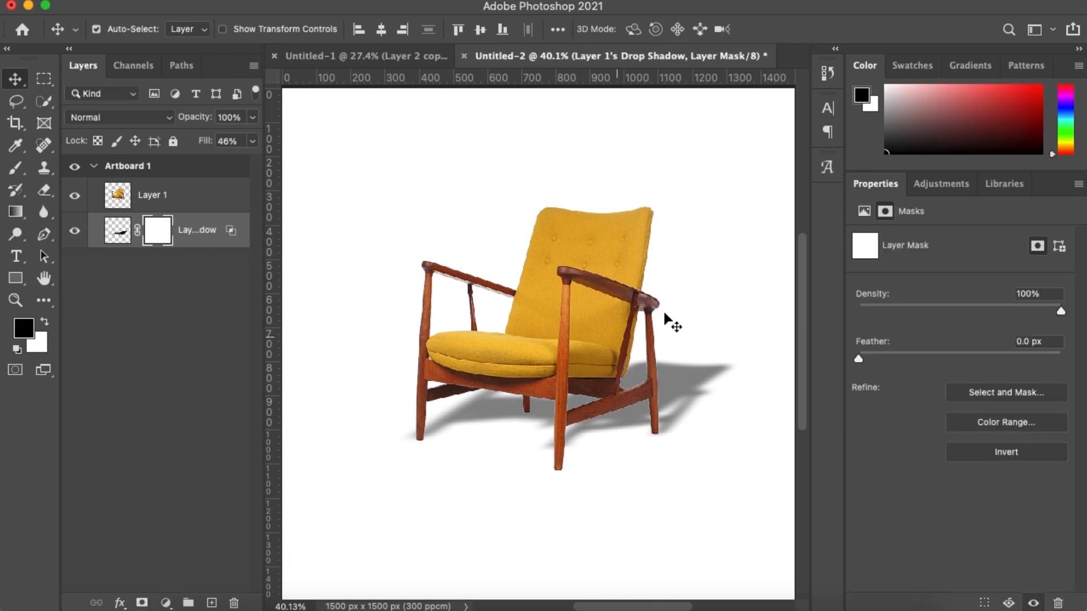
{"action": "key", "text": "g"}
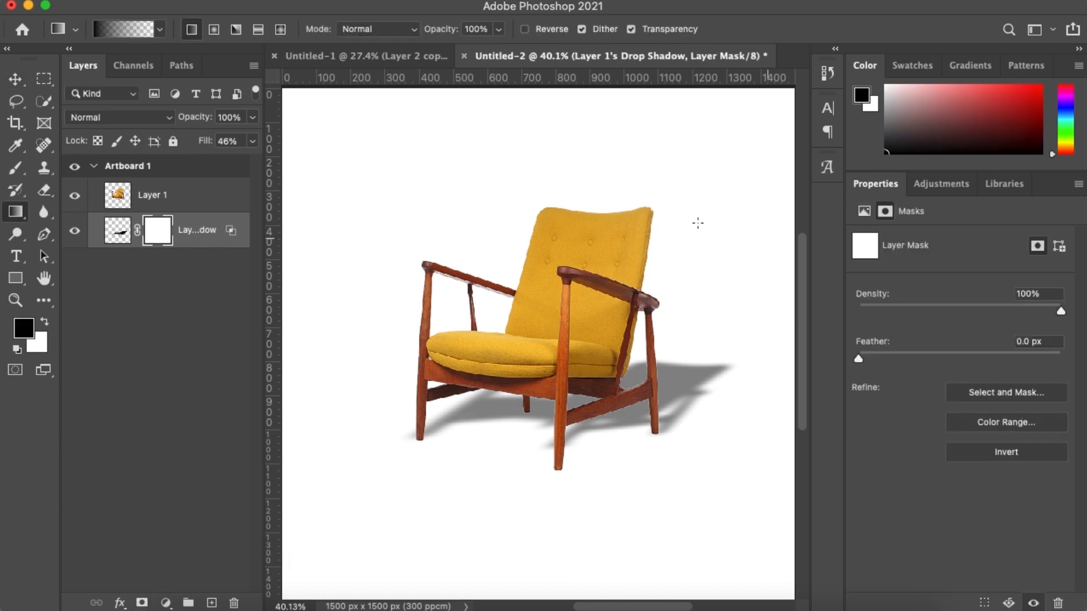
{"action": "left_click_drag", "start_coordinate": [705, 218], "coordinate": [574, 356]}
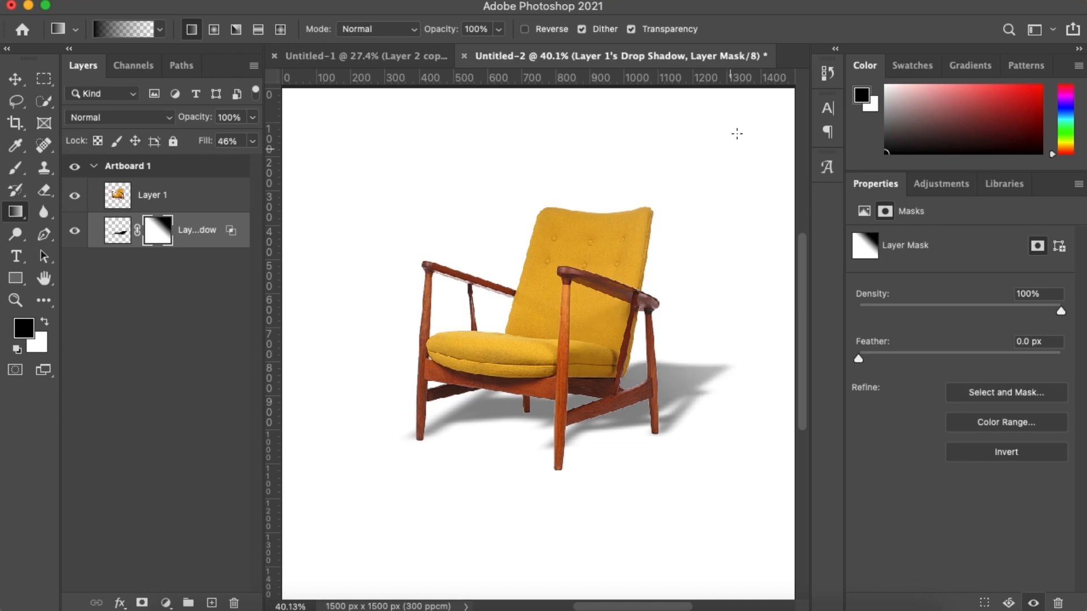
{"action": "left_click_drag", "start_coordinate": [737, 132], "coordinate": [592, 307]}
{"action": "left_click_drag", "start_coordinate": [594, 300], "coordinate": [543, 326]}
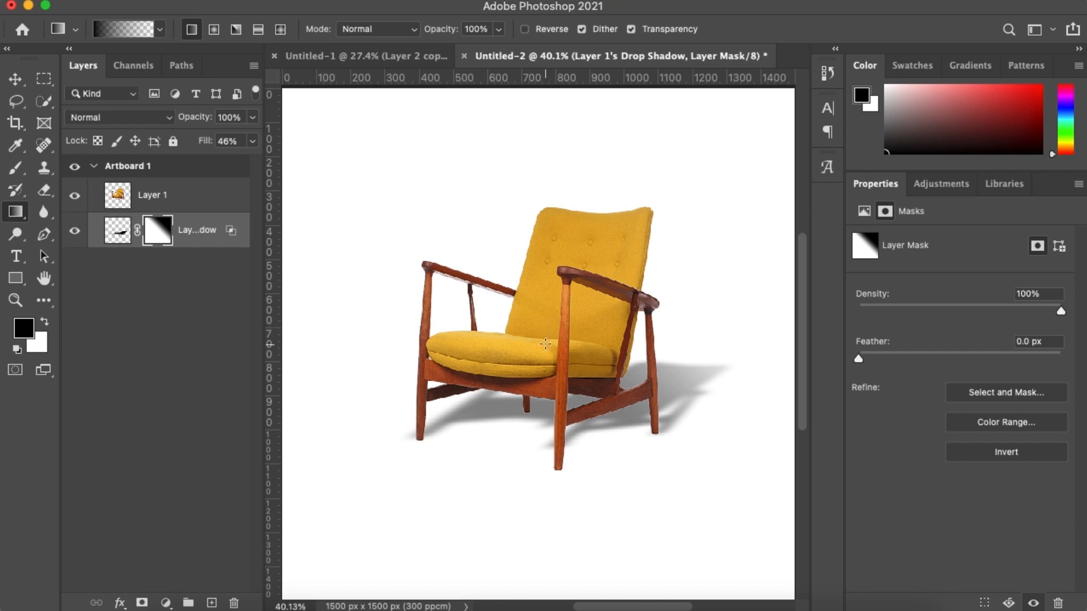
{"action": "key", "text": "v"}
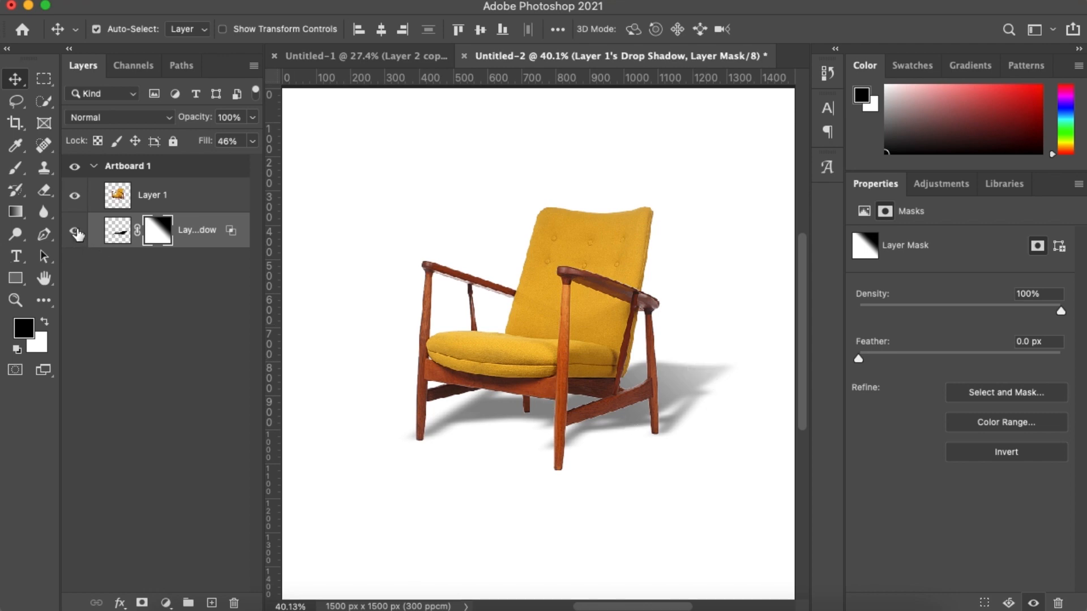
Toggle the shadow layer's visibility off and on to compare the chair with and without its shadow
{"action": "left_click", "coordinate": [74, 232]}
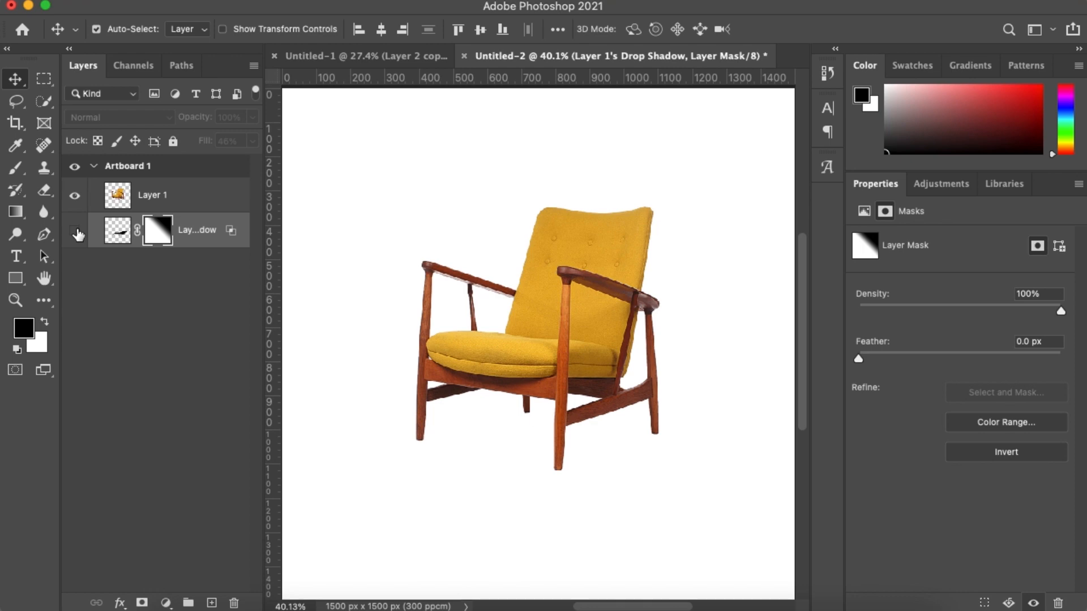
{"action": "left_click", "coordinate": [75, 232]}
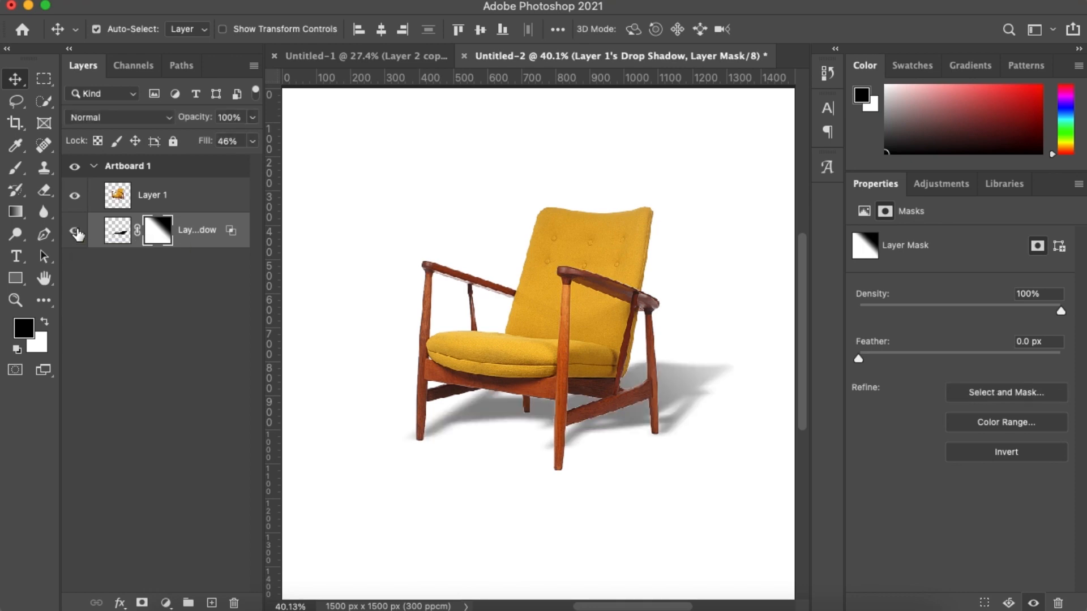
{"action": "left_click", "coordinate": [76, 232]}
{"action": "left_click", "coordinate": [76, 232]}
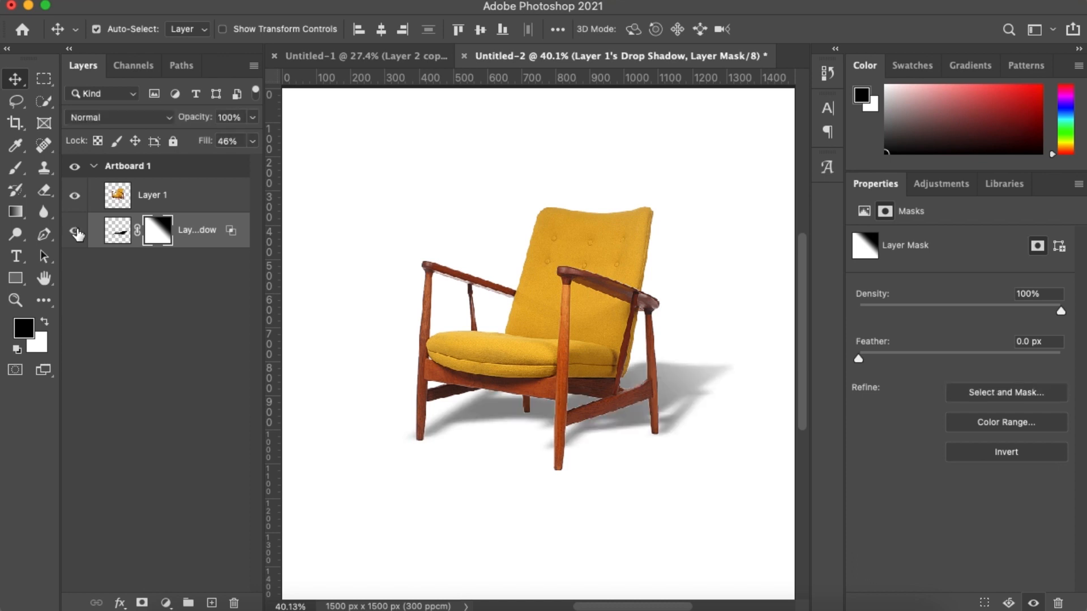